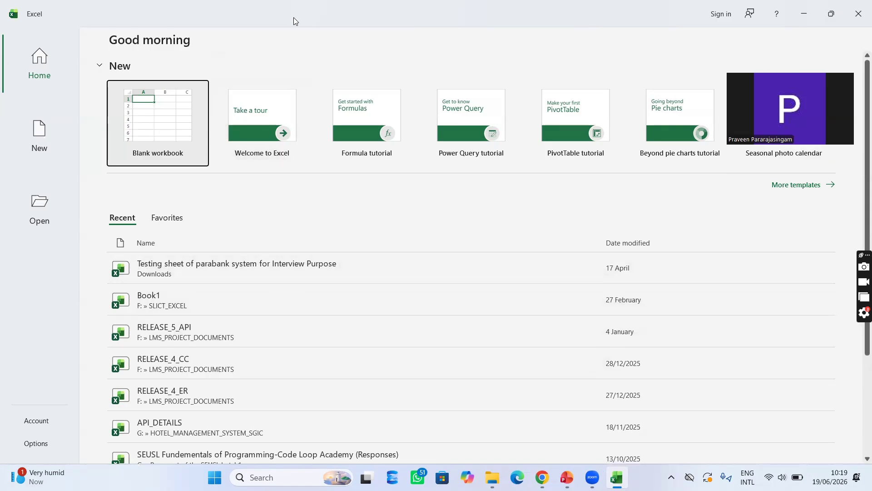
Step: Create a blank workbook and select individual cells in the grid, including J9 and F8
{"action": "left_click", "coordinate": [170, 117]}
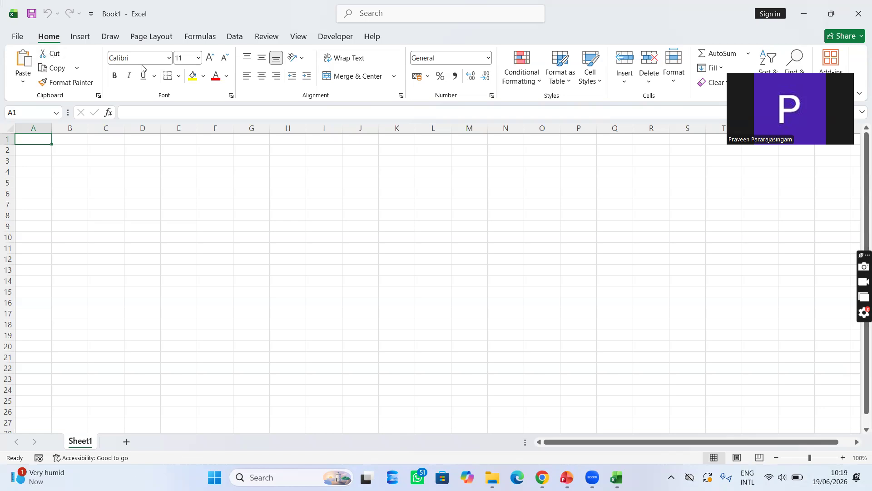
{"action": "left_click", "coordinate": [284, 194]}
{"action": "left_click", "coordinate": [290, 236]}
{"action": "left_click", "coordinate": [366, 225]}
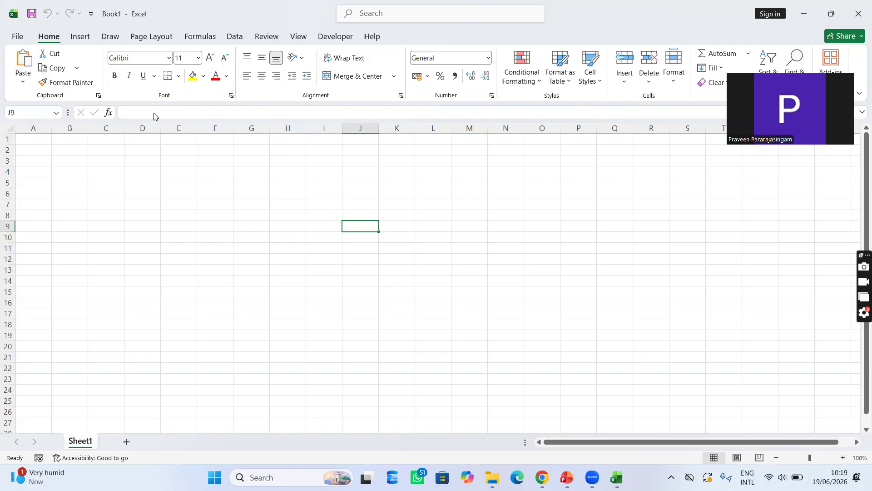
{"action": "left_click", "coordinate": [224, 220]}
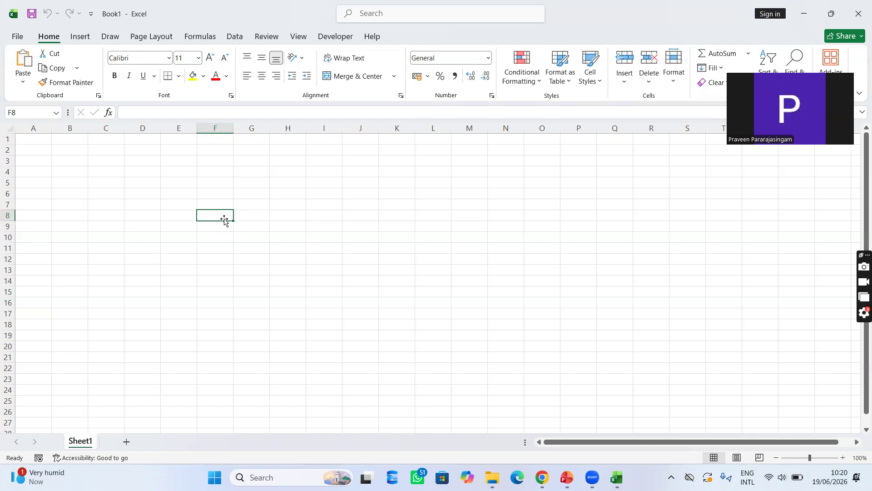
Step: Select entire columns A, B and C one after another, ending with cell E1
{"action": "left_click", "coordinate": [31, 127]}
{"action": "left_click", "coordinate": [73, 125]}
{"action": "left_click", "coordinate": [106, 127]}
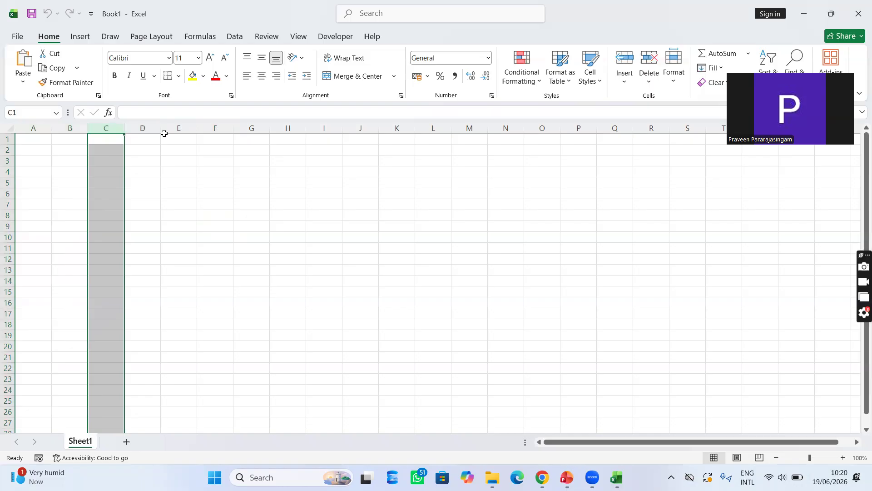
{"action": "left_click", "coordinate": [164, 136]}
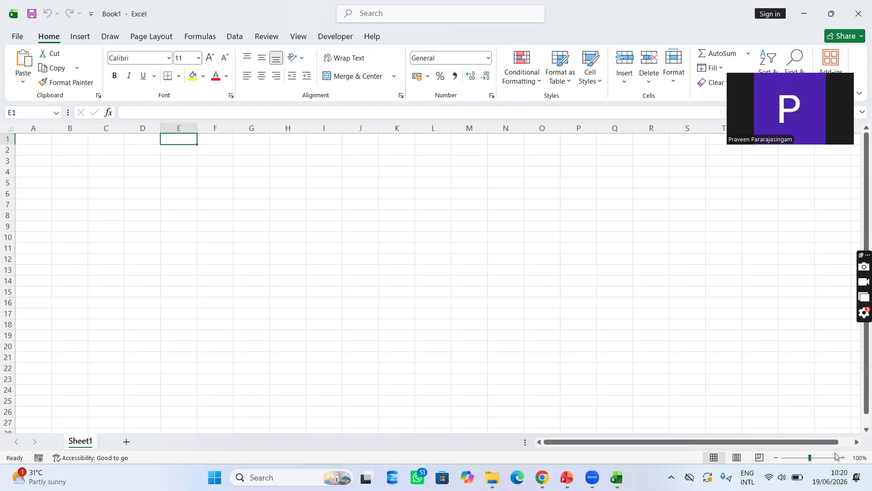
Step: Examine how the column headings continue past column Z, up to column BF
{"action": "left_click", "coordinate": [856, 443]}
{"action": "left_click", "coordinate": [857, 443]}
{"action": "left_click", "coordinate": [857, 442]}
{"action": "left_click", "coordinate": [857, 443]}
{"action": "left_click", "coordinate": [857, 443]}
{"action": "left_click", "coordinate": [857, 443]}
{"action": "left_click", "coordinate": [857, 443]}
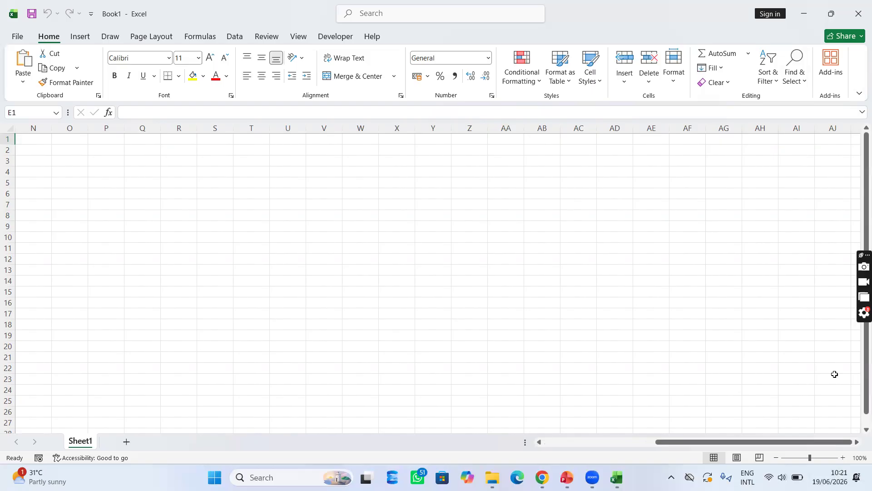
{"action": "left_click", "coordinate": [857, 442]}
{"action": "left_click_drag", "start_coordinate": [857, 443], "coordinate": [858, 443]}
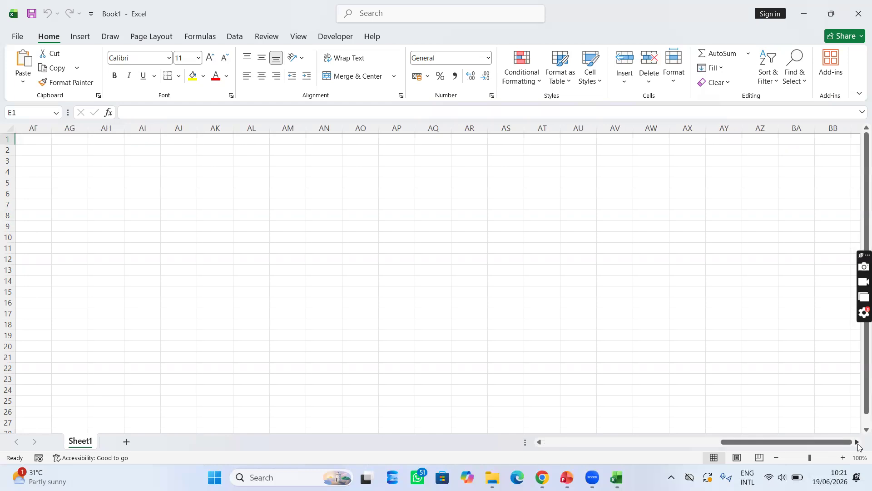
{"action": "left_click_drag", "start_coordinate": [857, 443], "coordinate": [858, 443]}
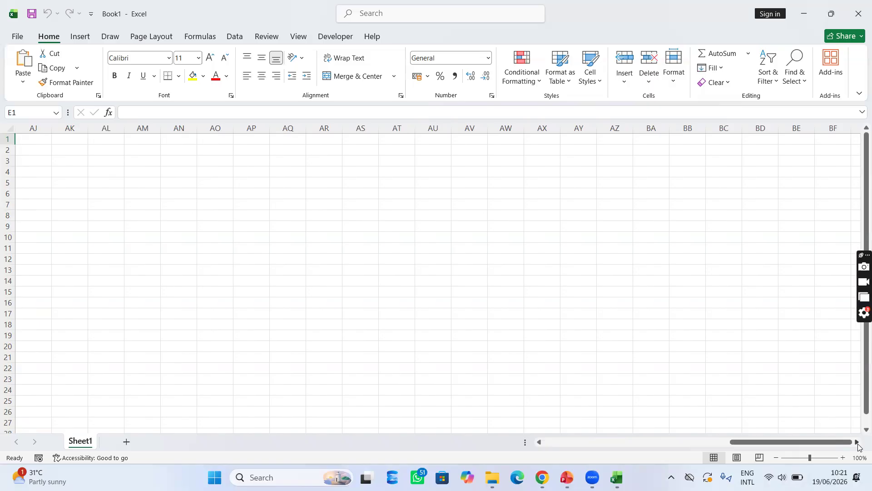
Step: Jump from cell AX12 to the sheet's last column, XFD, and down to its last row, 1048576
{"action": "left_click", "coordinate": [530, 256]}
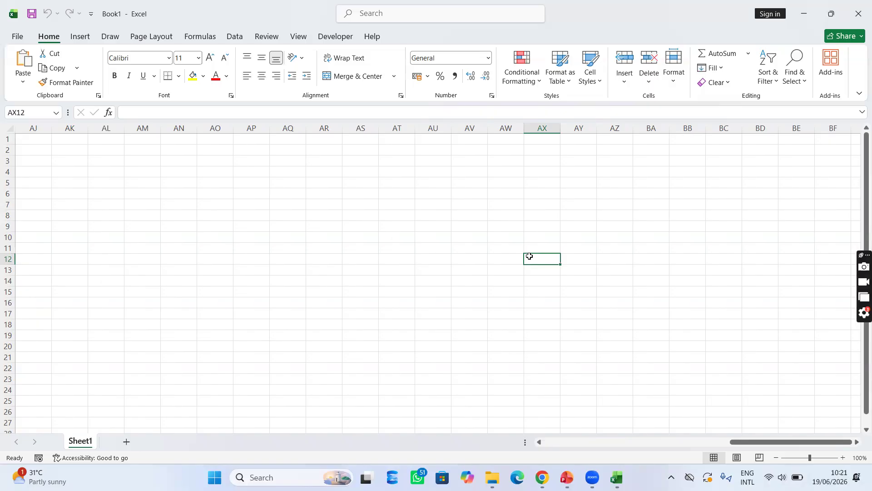
{"action": "key", "text": "ctrl+Right"}
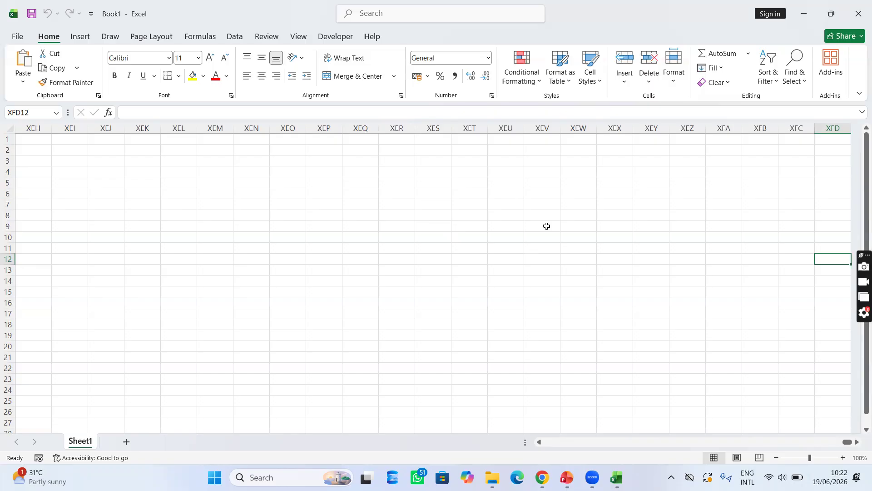
{"action": "key", "text": "ctrl+Down"}
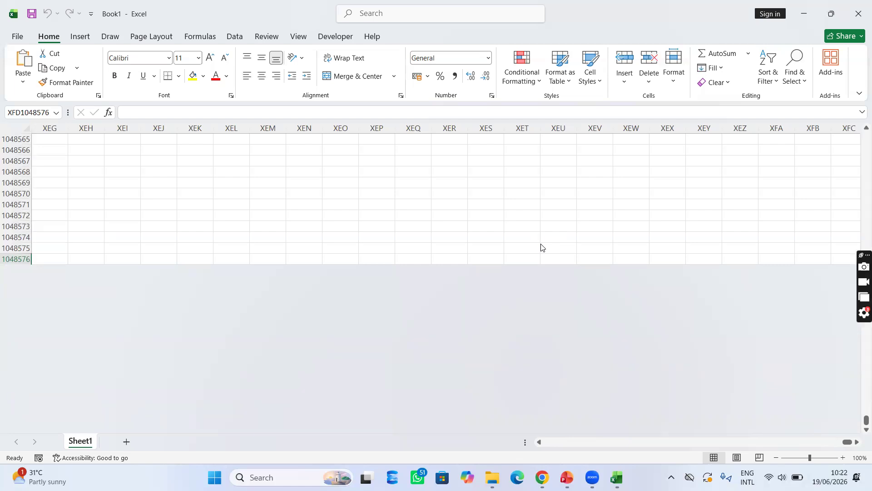
Step: Go back from the sheet's last cell to the first row and first column, cell A1
{"action": "scroll", "coordinate": [541, 247], "scroll_direction": "up", "scroll_amount": 20}
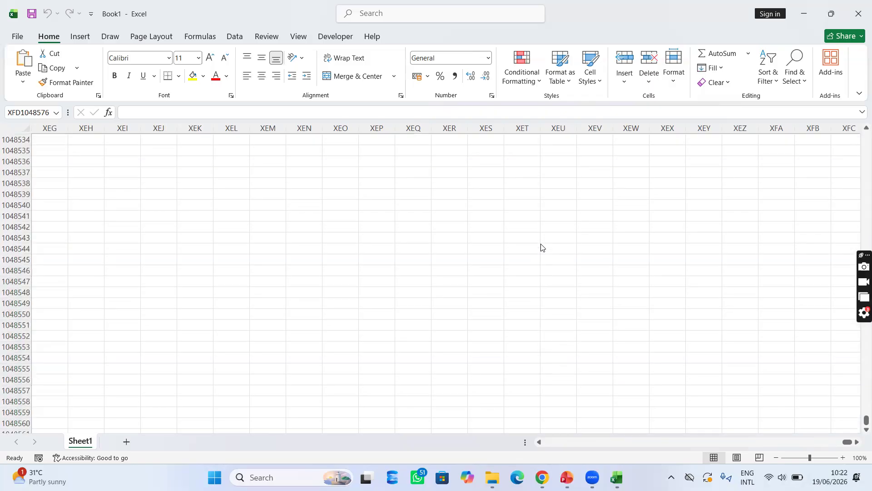
{"action": "scroll", "coordinate": [540, 247], "scroll_direction": "up", "scroll_amount": 3}
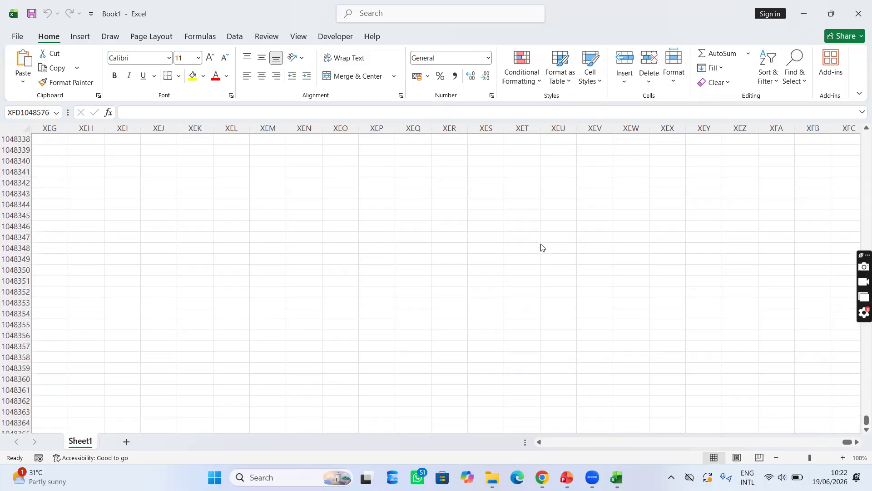
{"action": "key", "text": "ctrl+Up"}
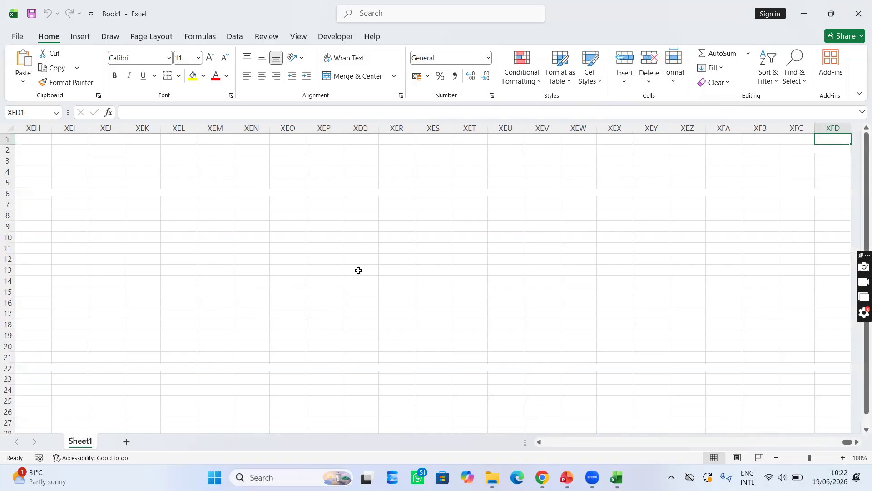
{"action": "key", "text": "ctrl+Left"}
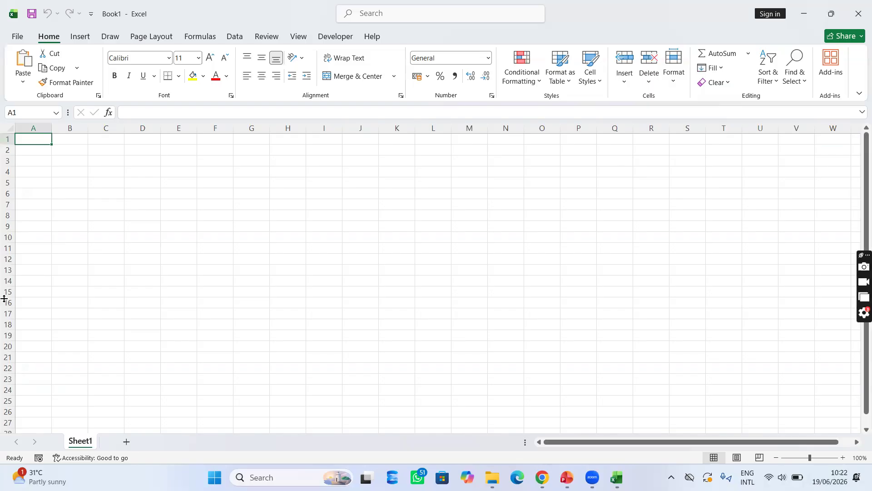
Step: Enter 11 in cell E9, highlight its row and column, and reselect the cell
{"action": "left_click", "coordinate": [196, 226]}
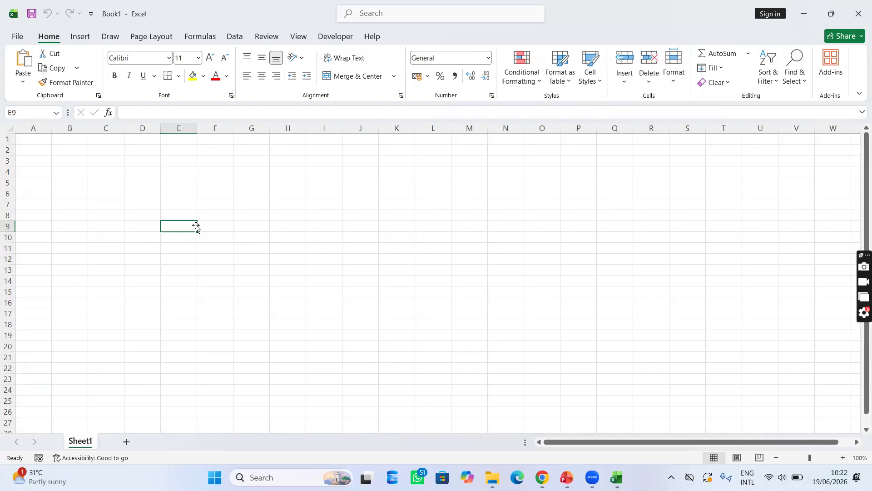
{"action": "type", "text": "11"}
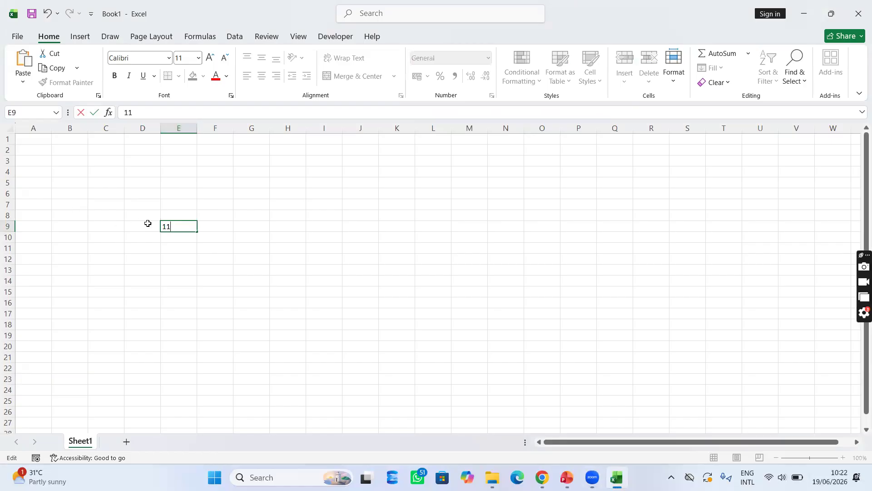
{"action": "left_click", "coordinate": [7, 227]}
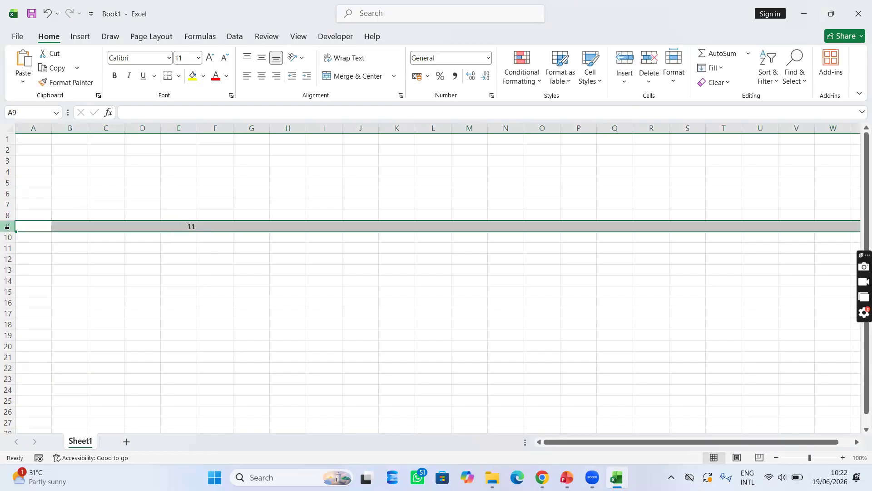
{"action": "left_click", "coordinate": [176, 124]}
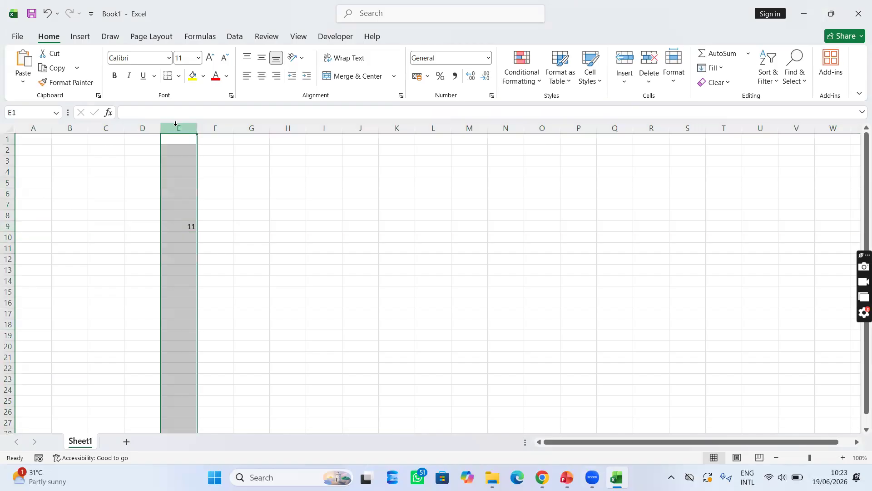
{"action": "left_click", "coordinate": [175, 227]}
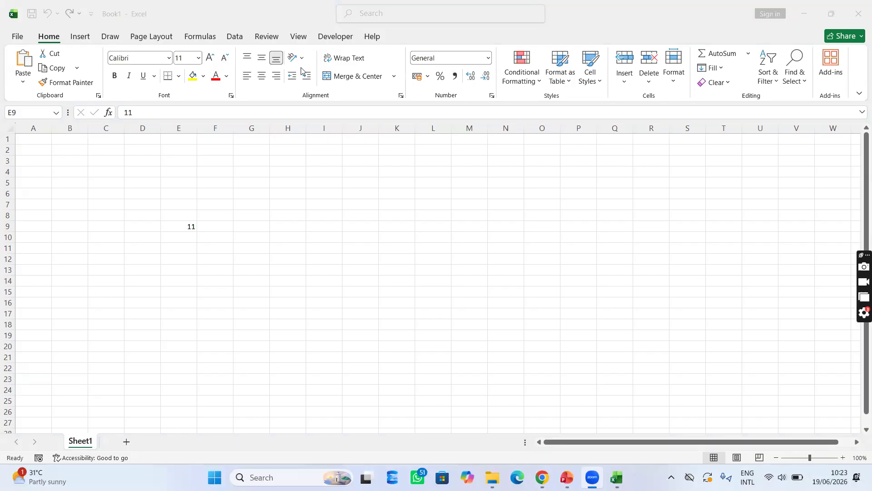
{"action": "left_click", "coordinate": [176, 222]}
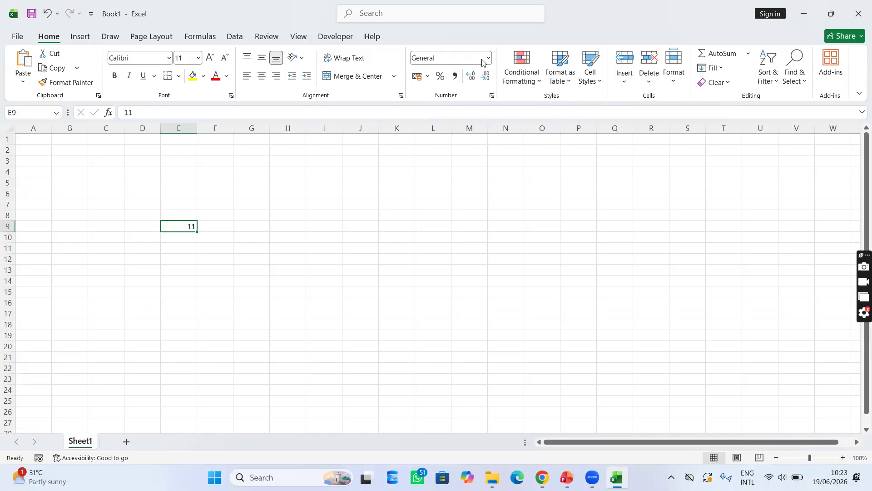
Step: Annotate the shared screen with the text E11 over the cells around K8
{"action": "left_click", "coordinate": [4, 145]}
{"action": "left_click", "coordinate": [379, 215]}
{"action": "type", "text": "E1"}
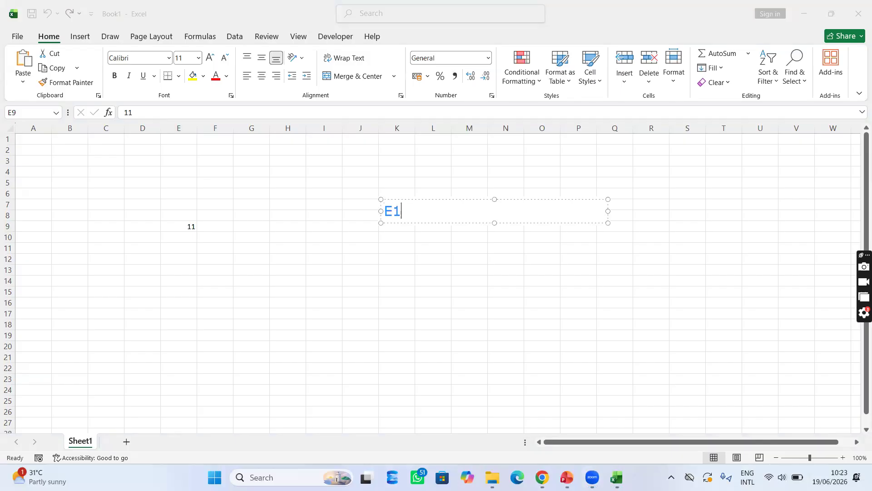
{"action": "type", "text": "1"}
{"action": "left_click", "coordinate": [321, 380]}
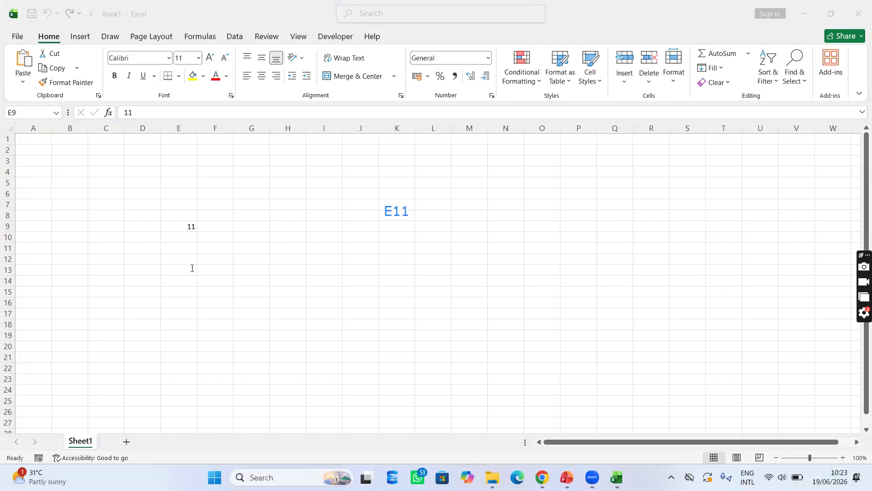
{"action": "left_click", "coordinate": [234, 280]}
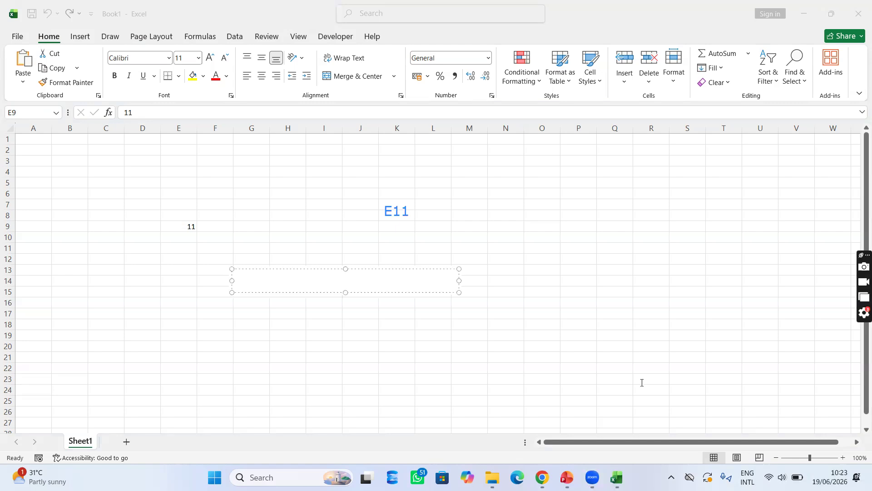
{"action": "left_click", "coordinate": [344, 212]}
Step: Enter 25 in cell H14
{"action": "left_click", "coordinate": [286, 278]}
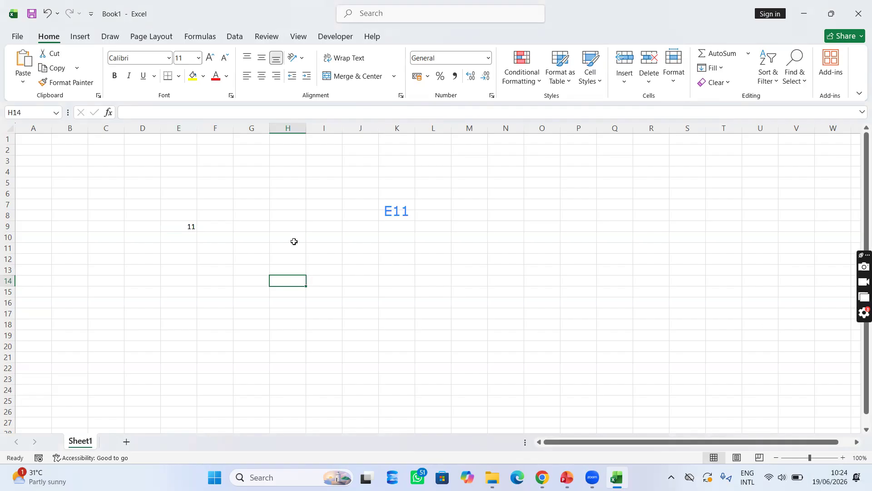
{"action": "type", "text": "25"}
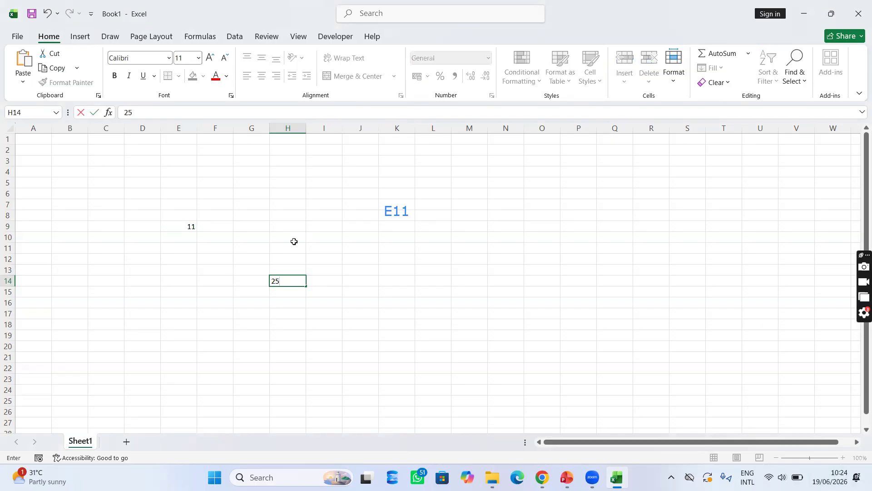
{"action": "left_click", "coordinate": [400, 268]}
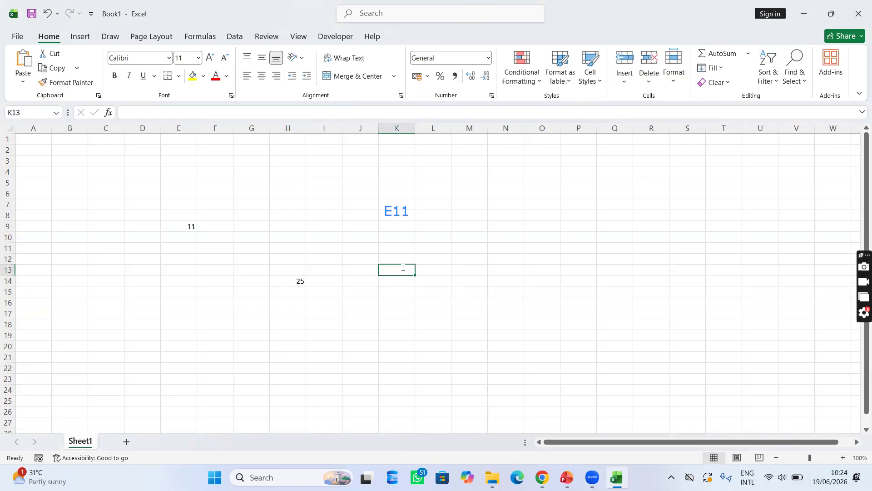
Step: Annotate the shared screen with the text H11 over the cells around L13
{"action": "left_click", "coordinate": [410, 265]}
{"action": "type", "text": "h"}
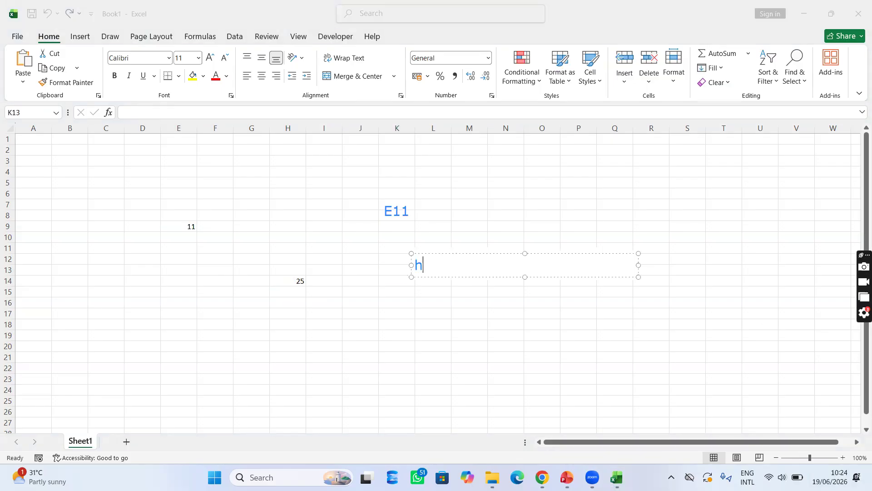
{"action": "key", "text": "BackSpace"}
{"action": "type", "text": "H11"}
{"action": "left_click", "coordinate": [355, 352]}
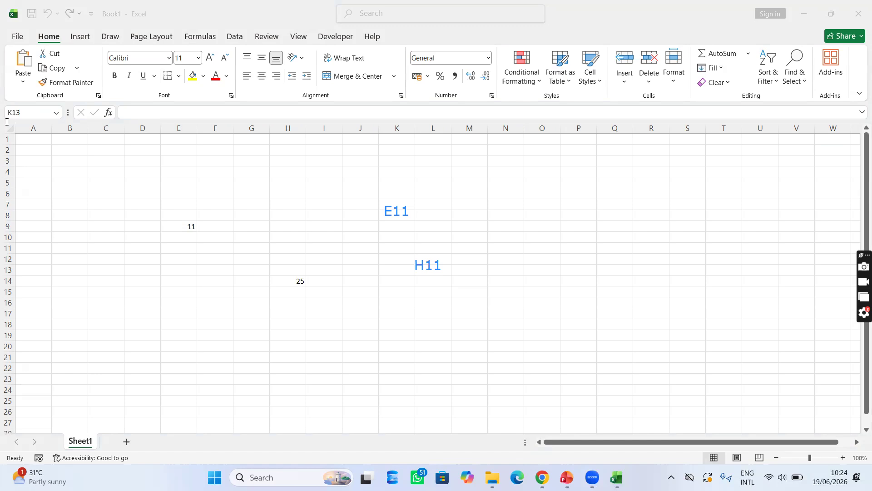
{"action": "left_click", "coordinate": [202, 352]}
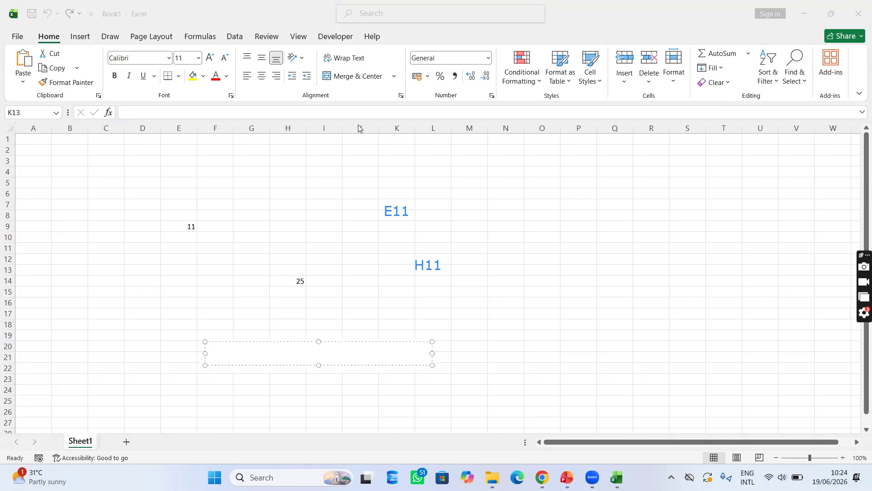
{"action": "left_click", "coordinate": [309, 115]}
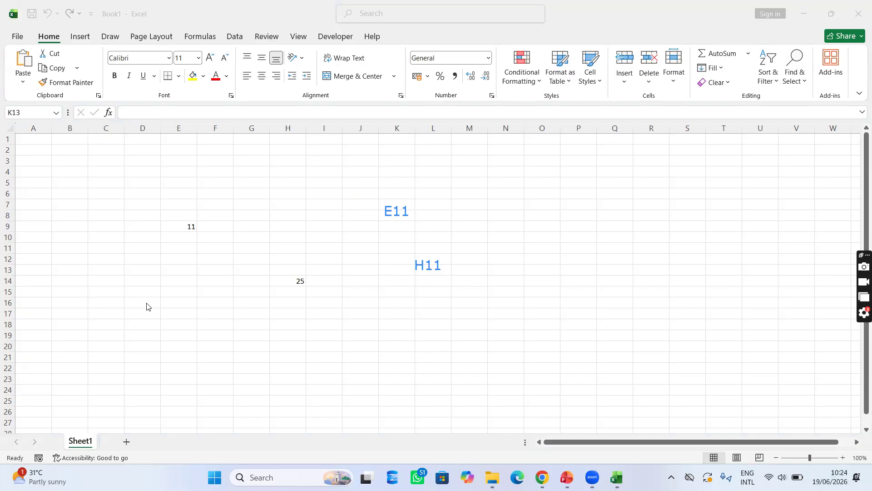
{"action": "left_click", "coordinate": [262, 208]}
Step: Enter 89 in cell G20 and reselect that cell
{"action": "left_click", "coordinate": [249, 343]}
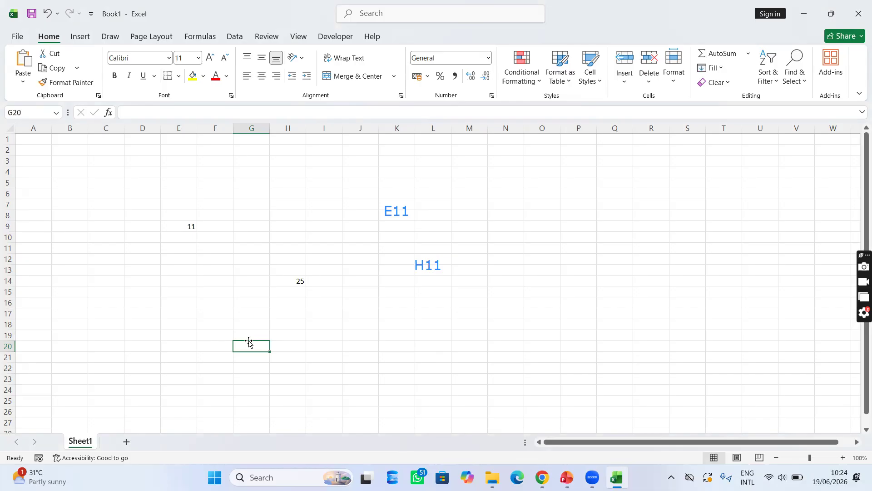
{"action": "type", "text": "89"}
{"action": "left_click", "coordinate": [301, 355]}
{"action": "left_click", "coordinate": [250, 342]}
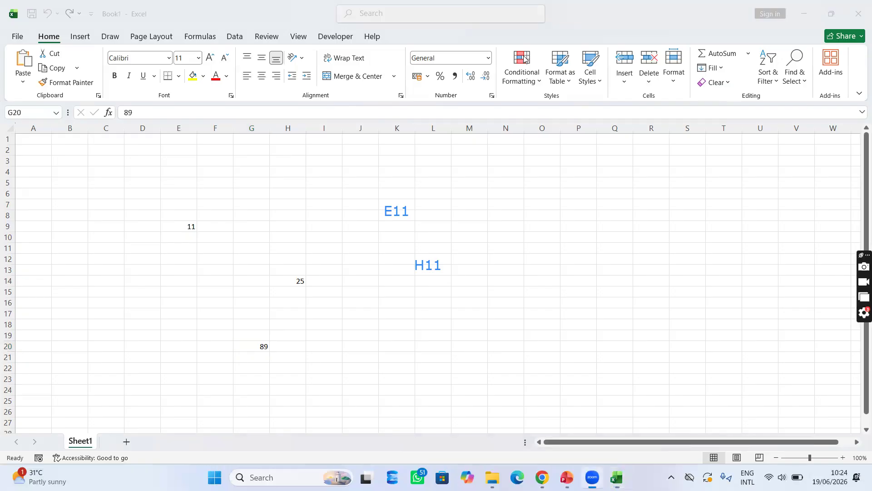
{"action": "left_click", "coordinate": [201, 354]}
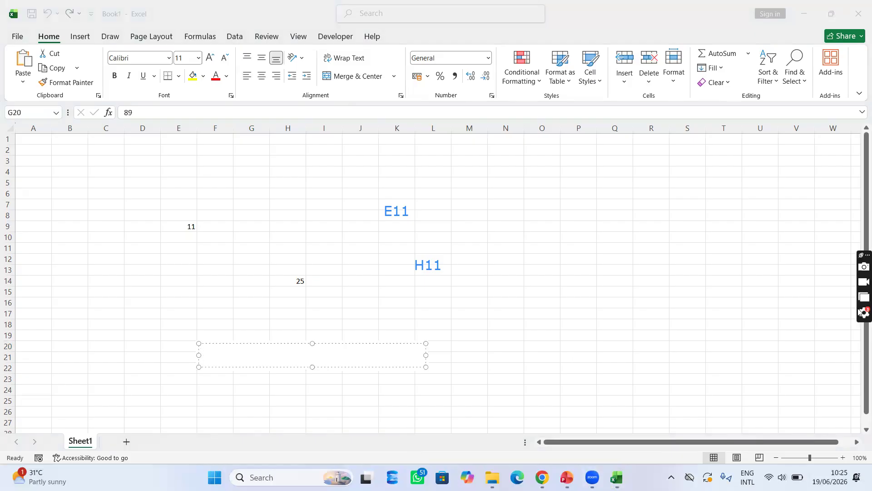
{"action": "left_click", "coordinate": [520, 366]}
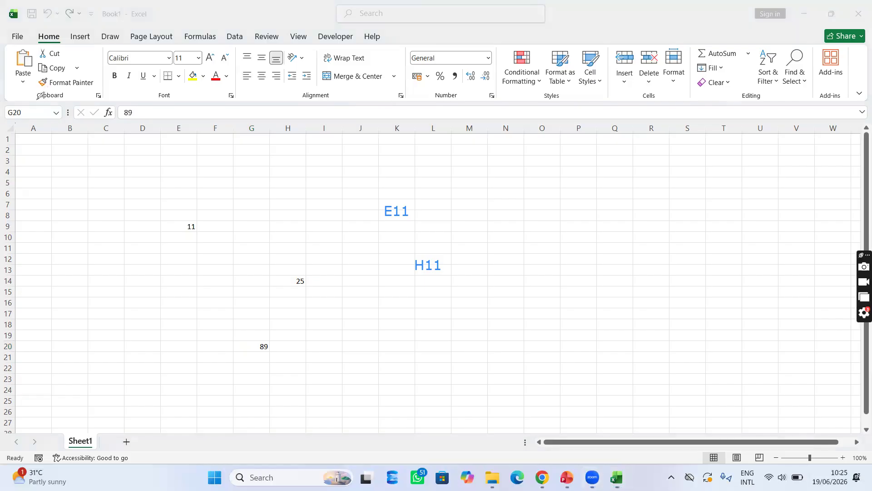
Step: Circle the Name Box with a freehand annotation and select the cells holding 89, 11 and 25 in turn to show their addresses
{"action": "mouse_move", "coordinate": [18, 101]}
{"action": "left_mouse_down"}
{"action": "mouse_move", "coordinate": [20, 123]}
{"action": "mouse_move", "coordinate": [33, 102]}
{"action": "left_mouse_up"}
{"action": "left_click", "coordinate": [259, 348]}
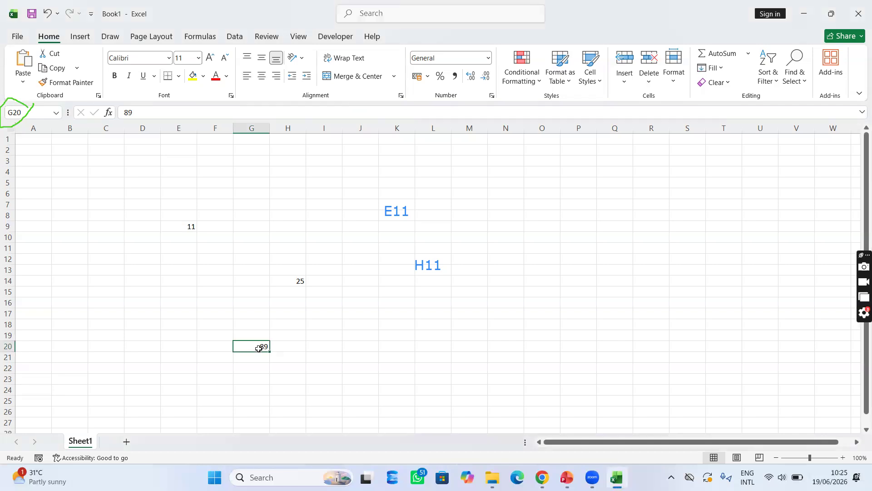
{"action": "left_click", "coordinate": [190, 224]}
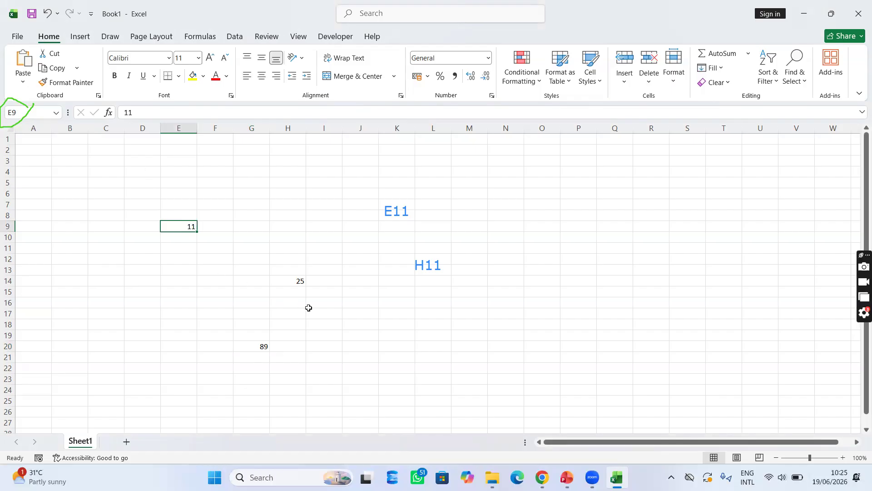
{"action": "left_click", "coordinate": [298, 287]}
{"action": "double_click", "coordinate": [299, 281]}
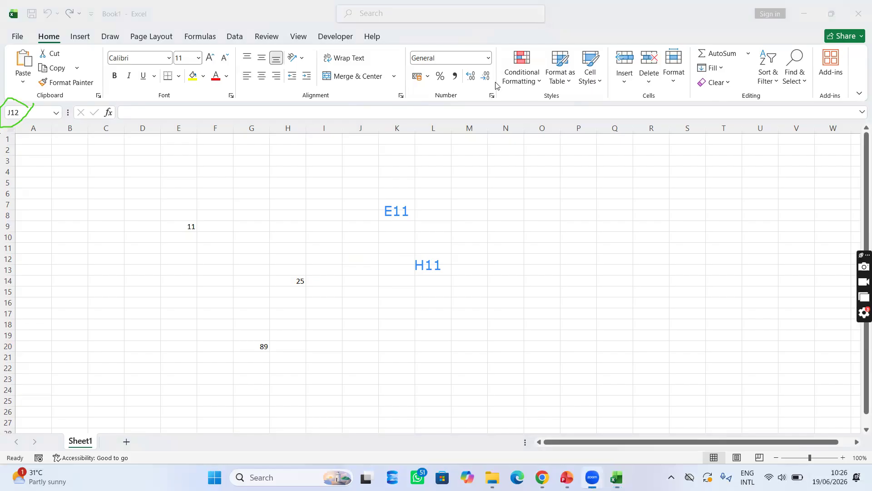
Step: Mark the Sheet1 tab and the new-sheet control with freehand green outlines on the shared screen
{"action": "mouse_move", "coordinate": [64, 433]}
{"action": "left_mouse_down"}
{"action": "mouse_move", "coordinate": [96, 438]}
{"action": "mouse_move", "coordinate": [46, 445]}
{"action": "mouse_move", "coordinate": [94, 451]}
{"action": "mouse_move", "coordinate": [97, 434]}
{"action": "mouse_move", "coordinate": [58, 434]}
{"action": "left_mouse_up"}
{"action": "key", "text": "ctrl+z"}
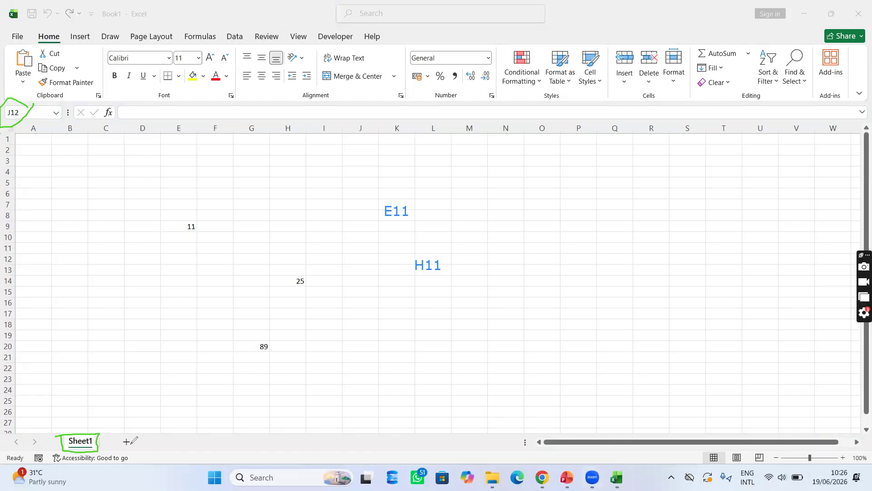
{"action": "mouse_move", "coordinate": [131, 446]}
{"action": "left_mouse_down"}
{"action": "mouse_move", "coordinate": [114, 437]}
{"action": "mouse_move", "coordinate": [128, 433]}
{"action": "mouse_move", "coordinate": [132, 442]}
{"action": "left_mouse_up"}
{"action": "left_click", "coordinate": [129, 445]}
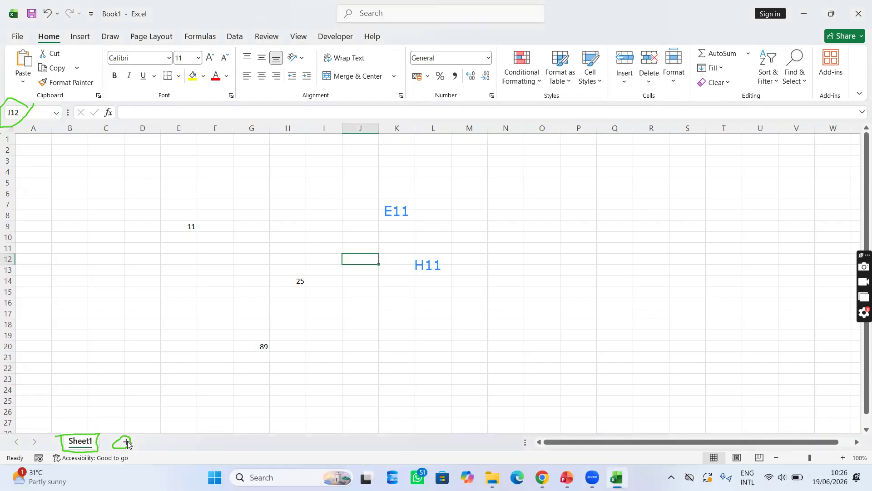
Step: Add two new worksheets after Sheet1 and switch between Sheet1 and Sheet2 to compare their contents
{"action": "left_click", "coordinate": [127, 443]}
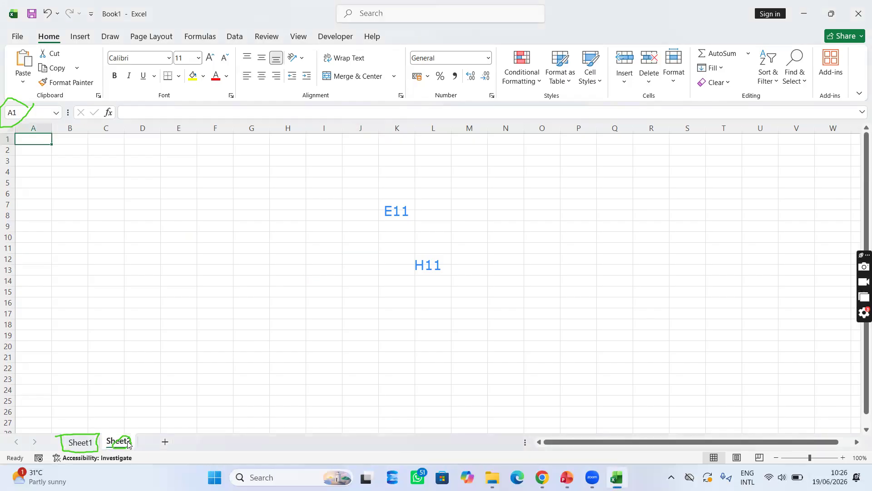
{"action": "left_click", "coordinate": [165, 443]}
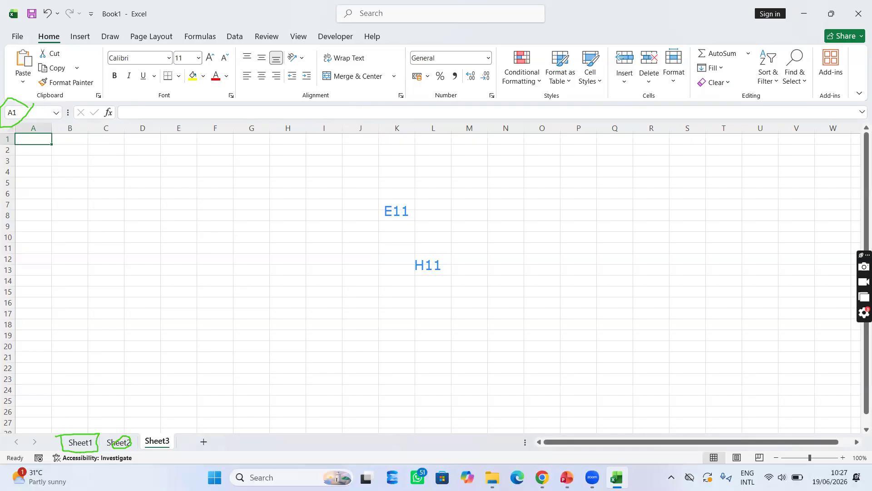
{"action": "left_click", "coordinate": [81, 442]}
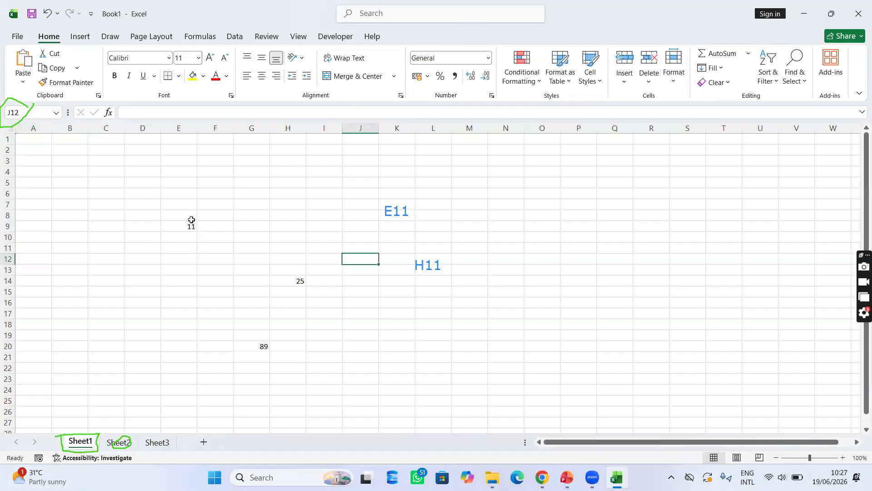
{"action": "left_click", "coordinate": [109, 441]}
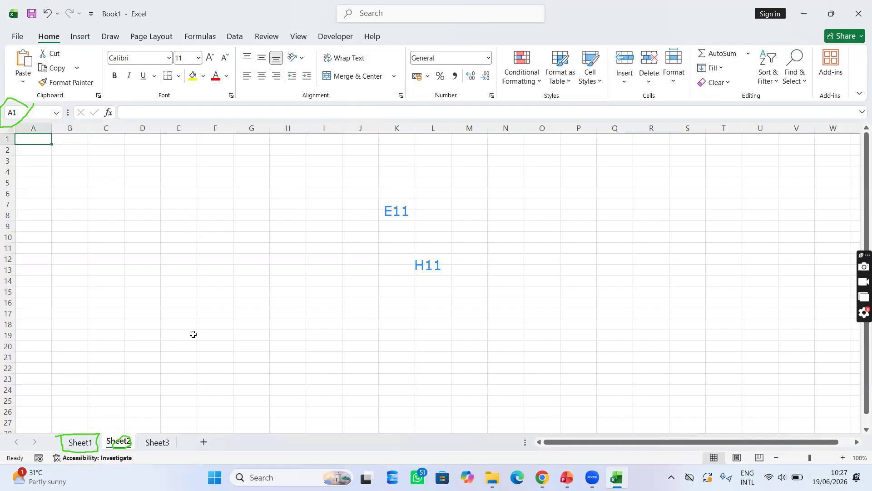
Step: Rename Sheet1 as First Sheet
{"action": "left_click", "coordinate": [88, 444]}
{"action": "right_click", "coordinate": [90, 445]}
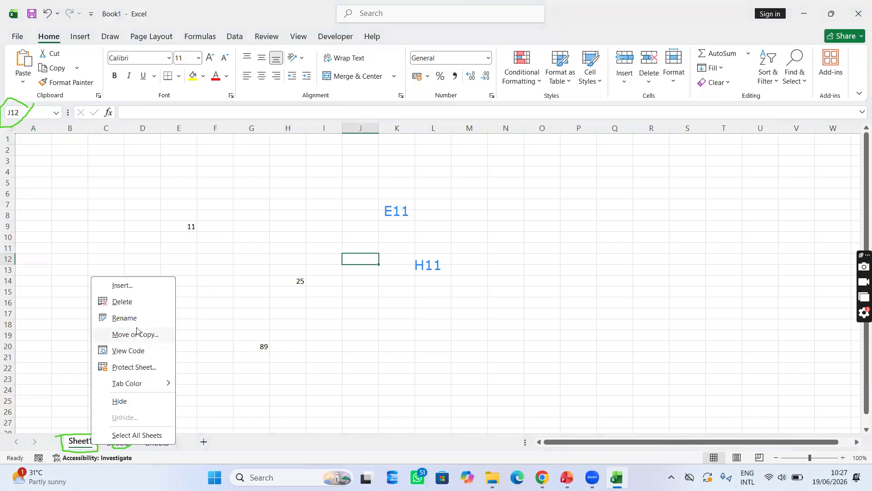
{"action": "left_click", "coordinate": [135, 325]}
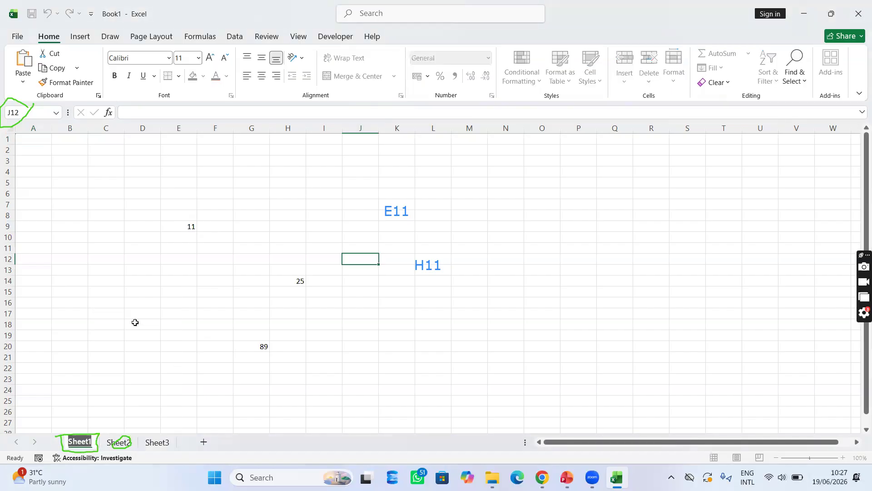
{"action": "key", "text": "BackSpace"}
{"action": "type", "text": "Fi"}
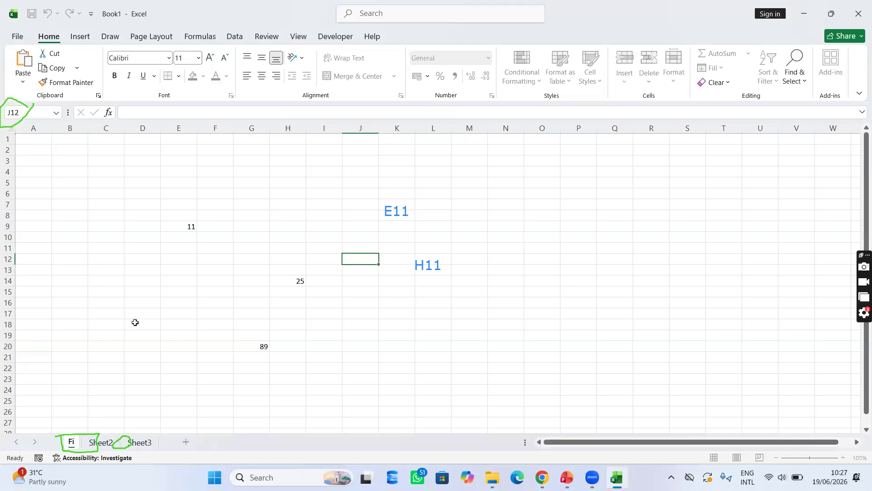
{"action": "type", "text": "rst Sheet"}
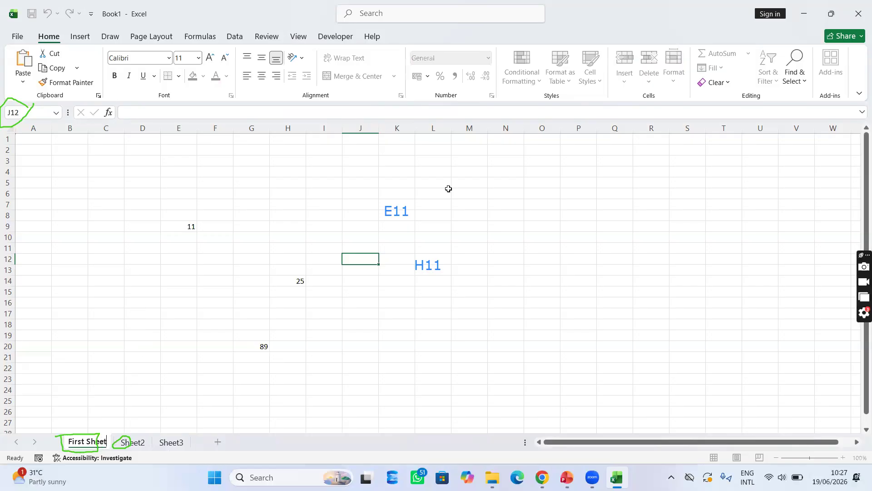
Step: Rename Sheet2 as Second sheet
{"action": "left_click", "coordinate": [141, 446]}
{"action": "right_click", "coordinate": [141, 445]}
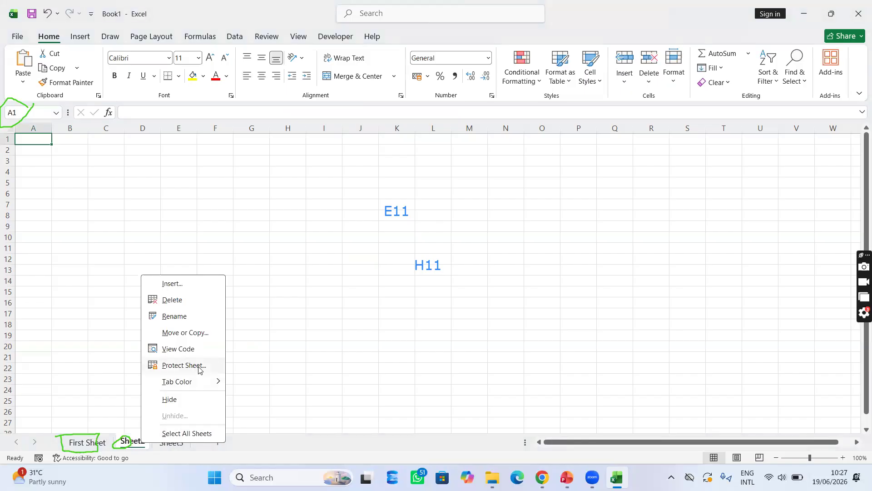
{"action": "left_click", "coordinate": [206, 320]}
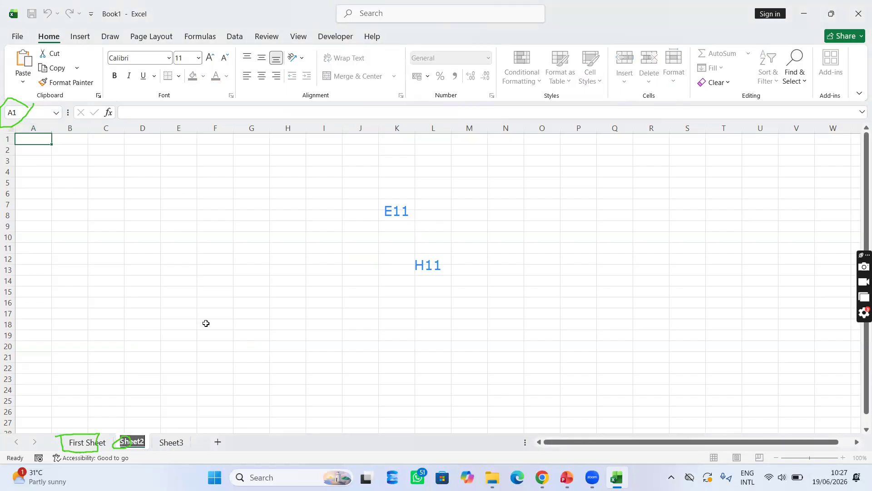
{"action": "type", "text": "Second"}
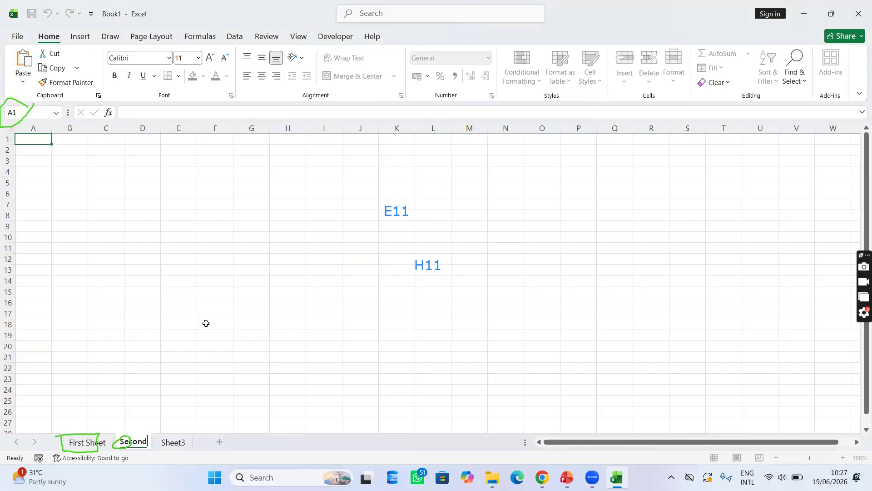
{"action": "type", "text": " sheet"}
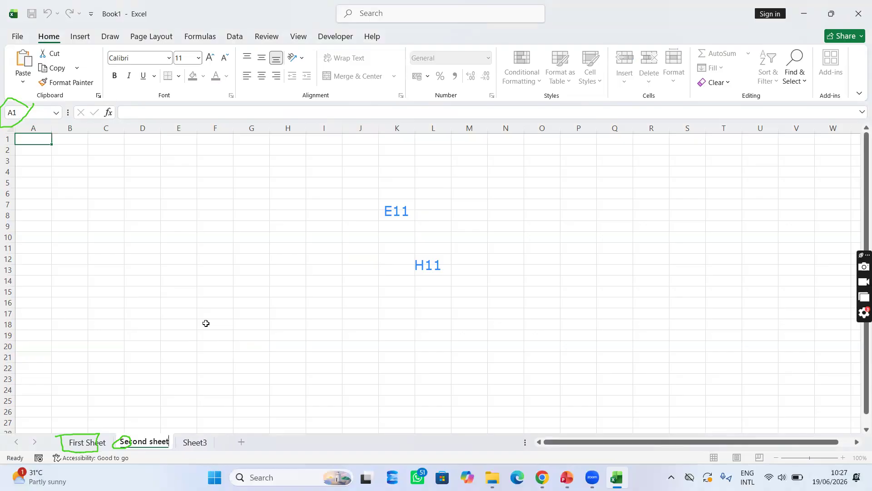
Step: Rename Sheet3 as Third Sheet and add another worksheet after it
{"action": "left_click", "coordinate": [194, 441]}
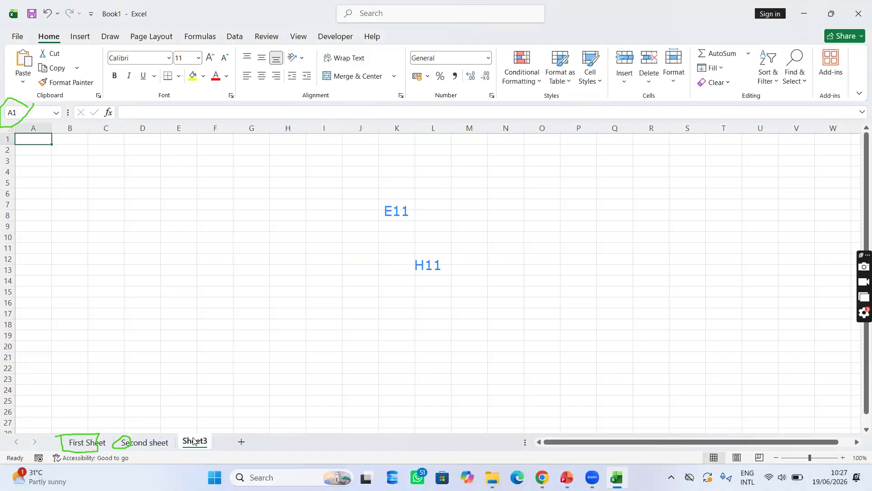
{"action": "right_click", "coordinate": [194, 438]}
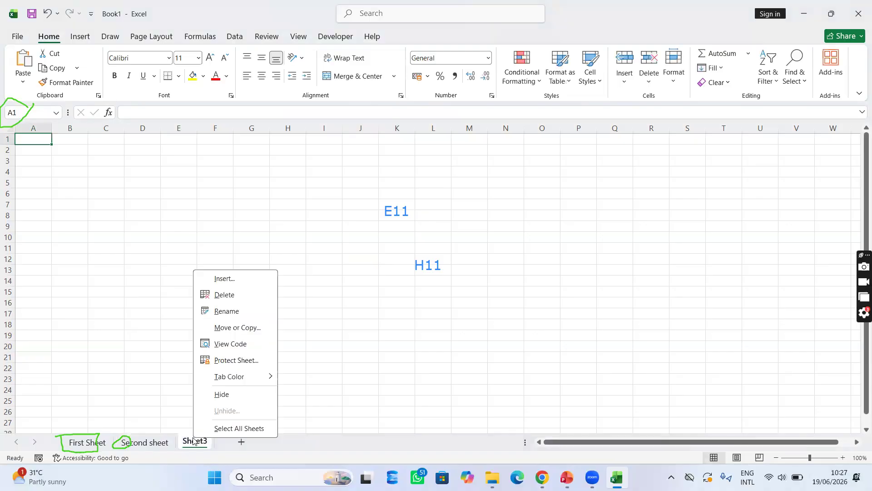
{"action": "left_click", "coordinate": [252, 311]}
{"action": "type", "text": "Thie"}
{"action": "key", "text": "BackSpace"}
{"action": "type", "text": "rd"}
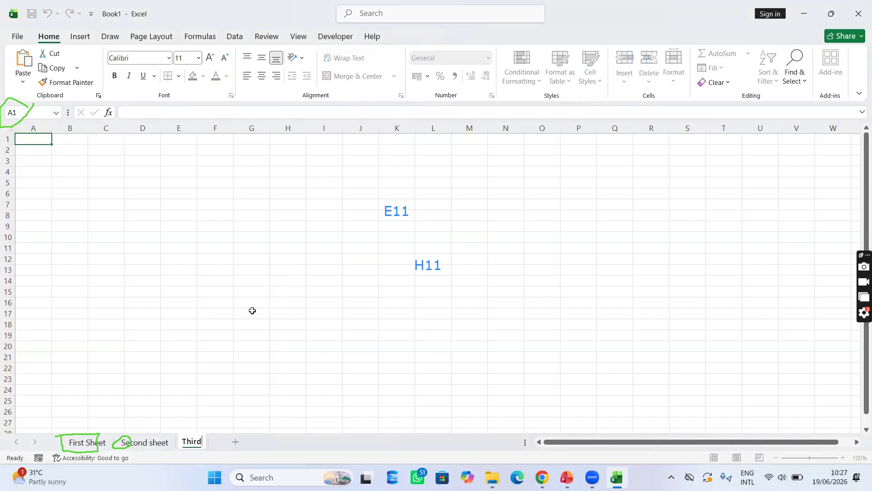
{"action": "type", "text": " Sheet"}
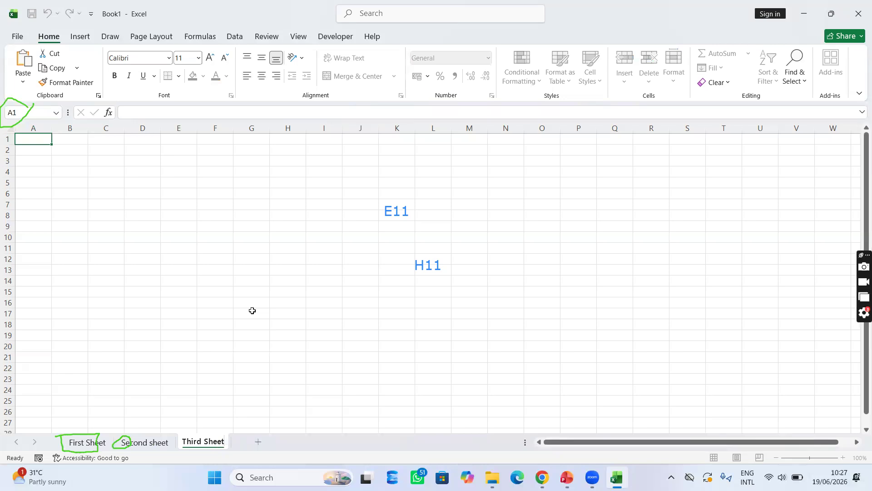
{"action": "left_click", "coordinate": [258, 440]}
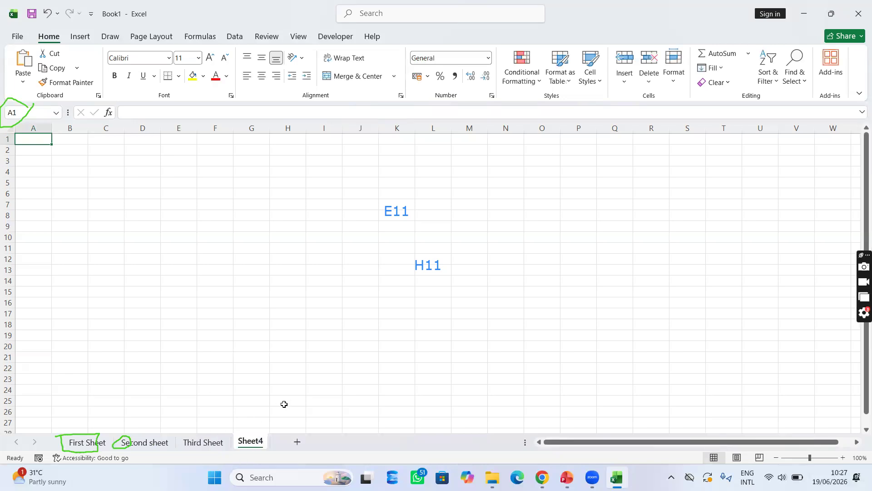
Step: Set the tab color of Second sheet to the standard red
{"action": "left_click", "coordinate": [157, 446]}
{"action": "right_click", "coordinate": [157, 450]}
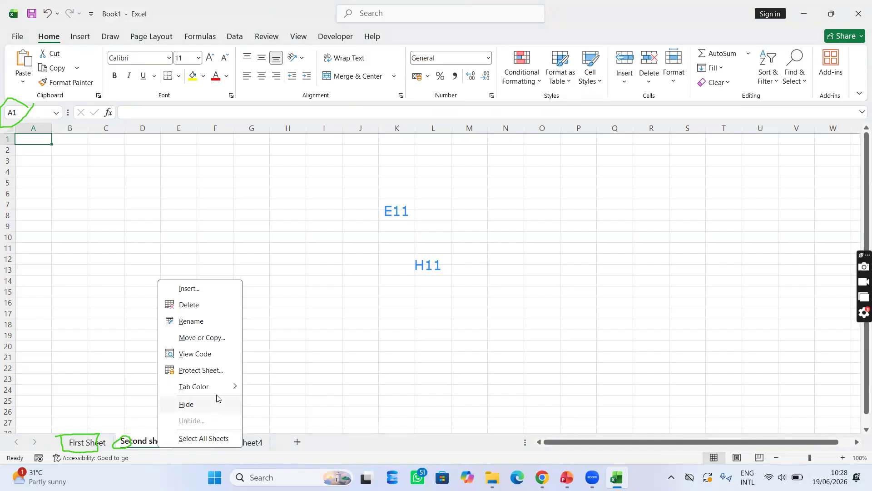
{"action": "mouse_move", "coordinate": [217, 391]}
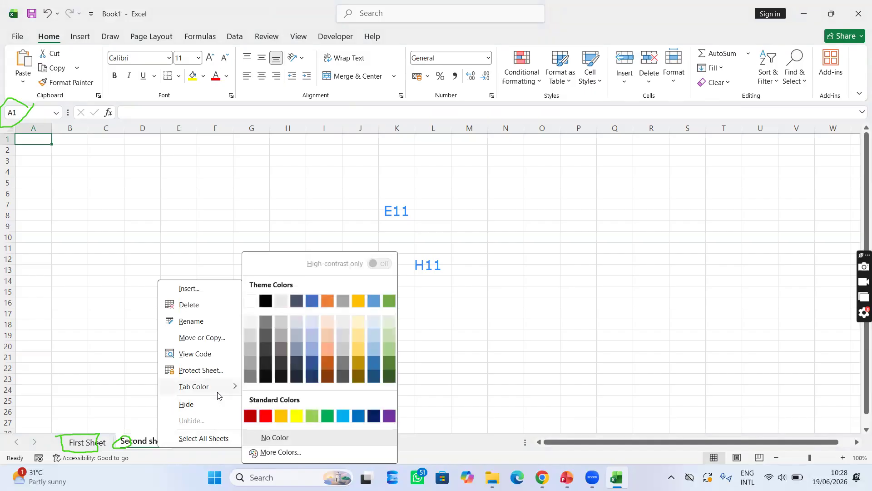
{"action": "left_click", "coordinate": [265, 415]}
Step: Set the tab color of Third Sheet to the standard green
{"action": "right_click", "coordinate": [198, 445]}
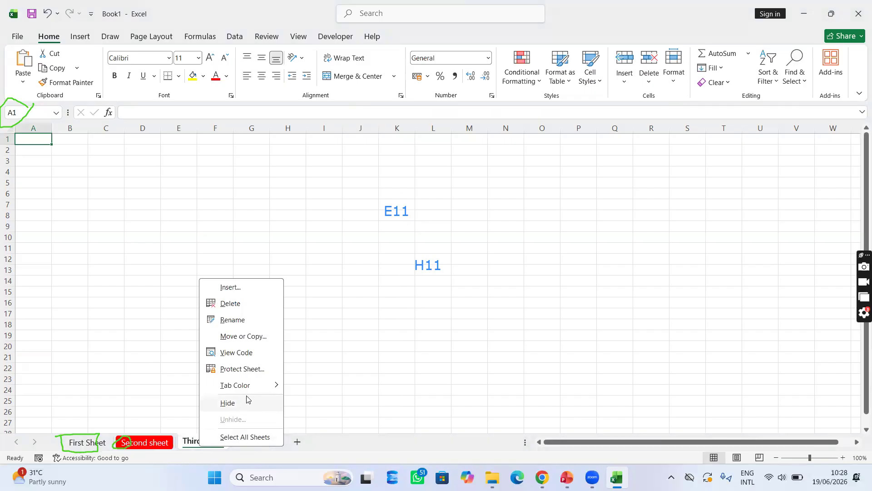
{"action": "mouse_move", "coordinate": [261, 393]}
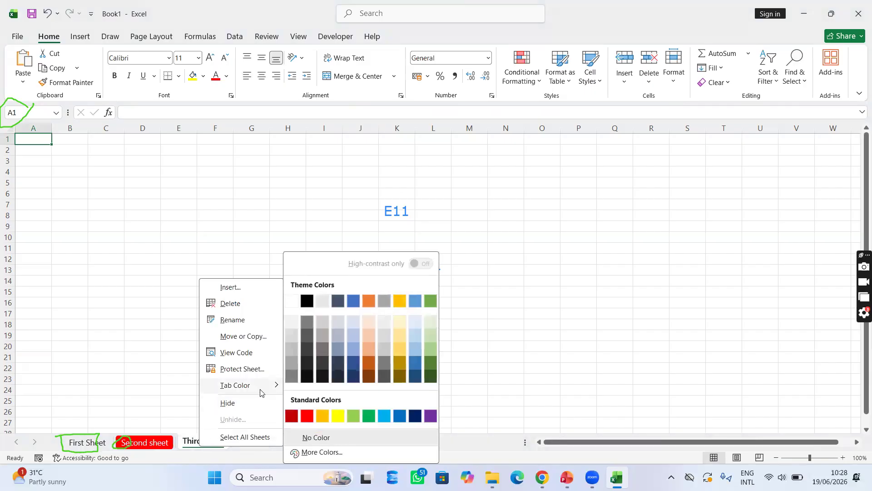
{"action": "left_click", "coordinate": [368, 415]}
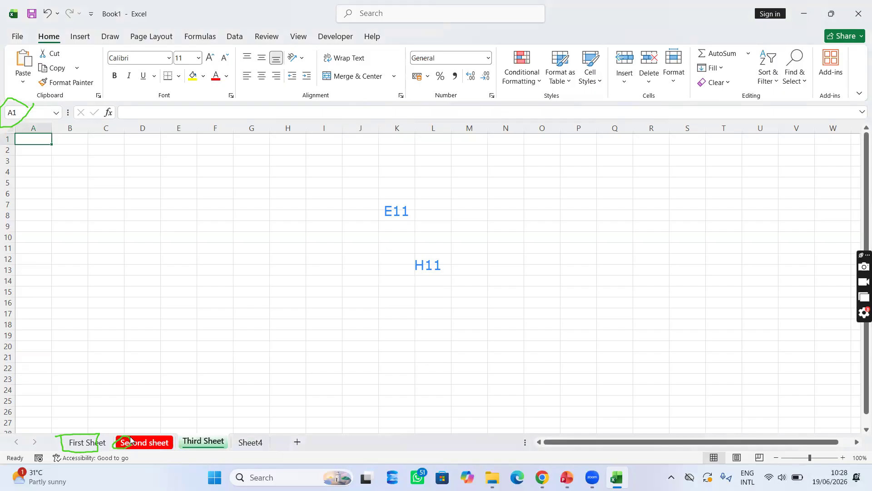
Step: Set the tab color of First Sheet to the standard light blue
{"action": "left_click", "coordinate": [86, 442]}
{"action": "right_click", "coordinate": [87, 442]}
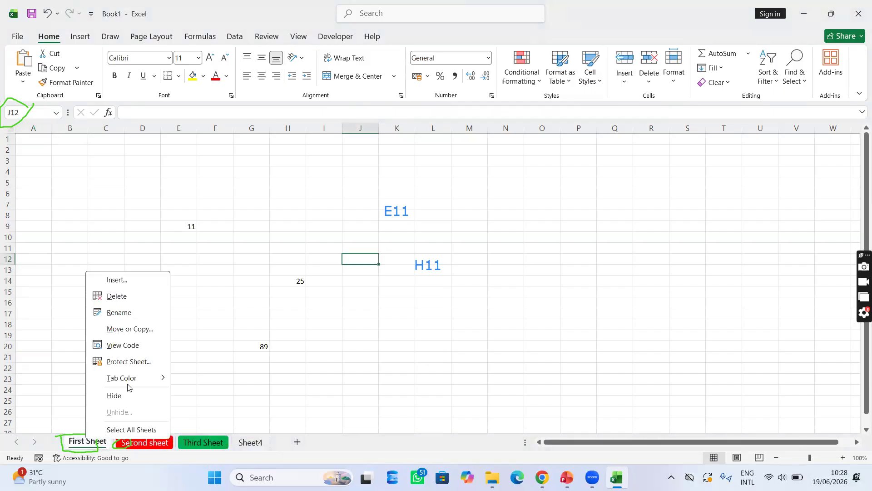
{"action": "mouse_move", "coordinate": [134, 383]}
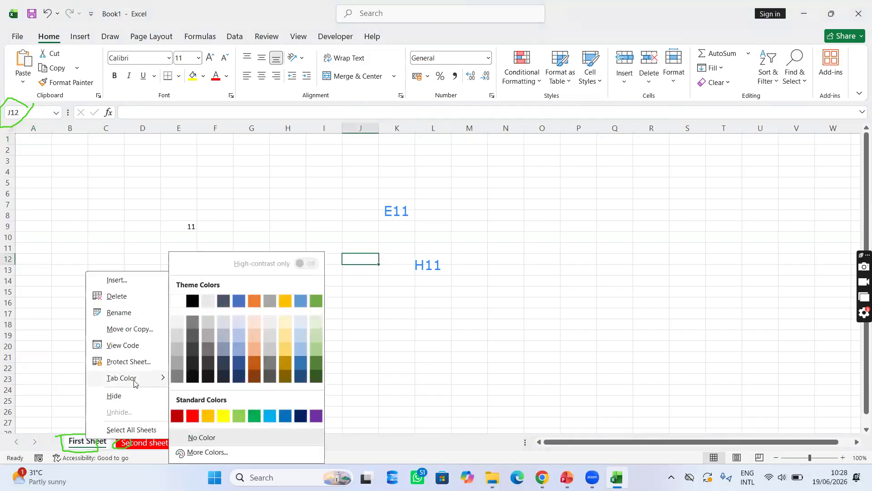
{"action": "left_click", "coordinate": [264, 418]}
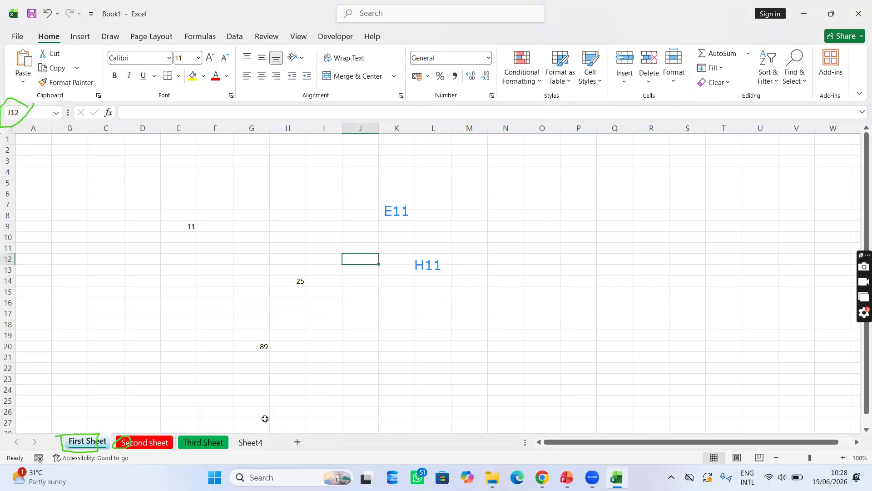
Step: Select all the worksheets from Sheet4 and try to delete them together
{"action": "left_click", "coordinate": [246, 448]}
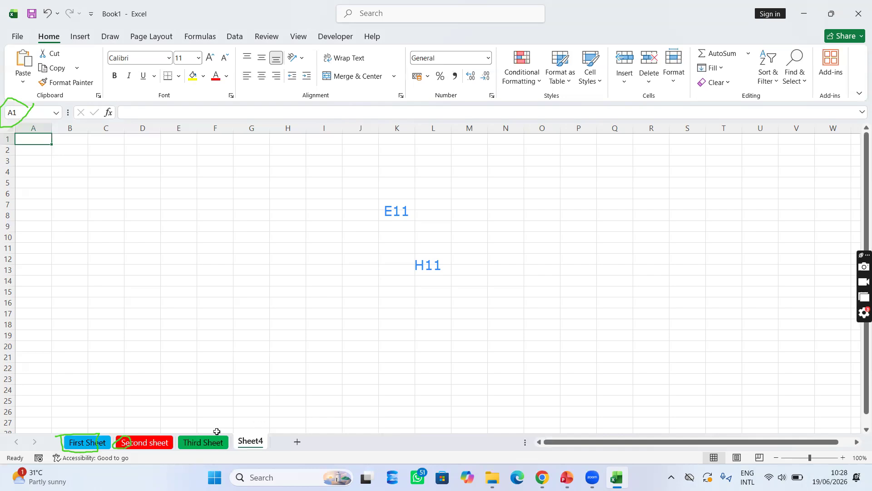
{"action": "right_click", "coordinate": [250, 443]}
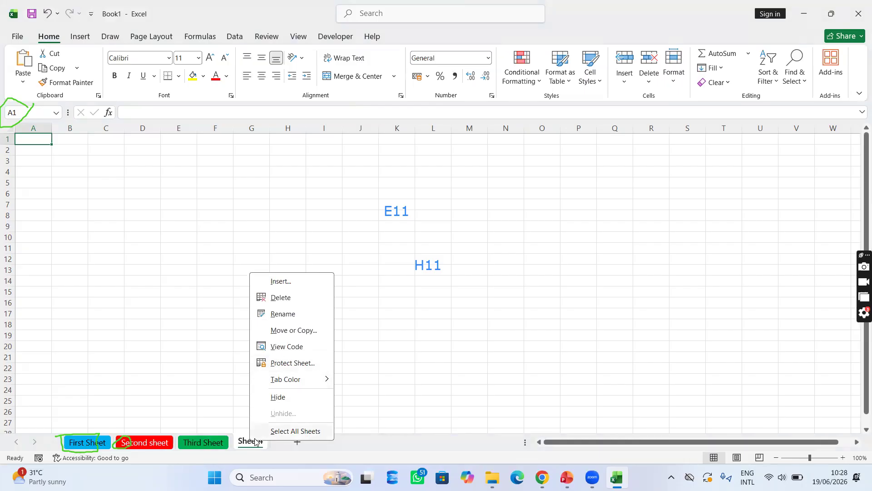
{"action": "left_click", "coordinate": [263, 431]}
{"action": "right_click", "coordinate": [251, 441]}
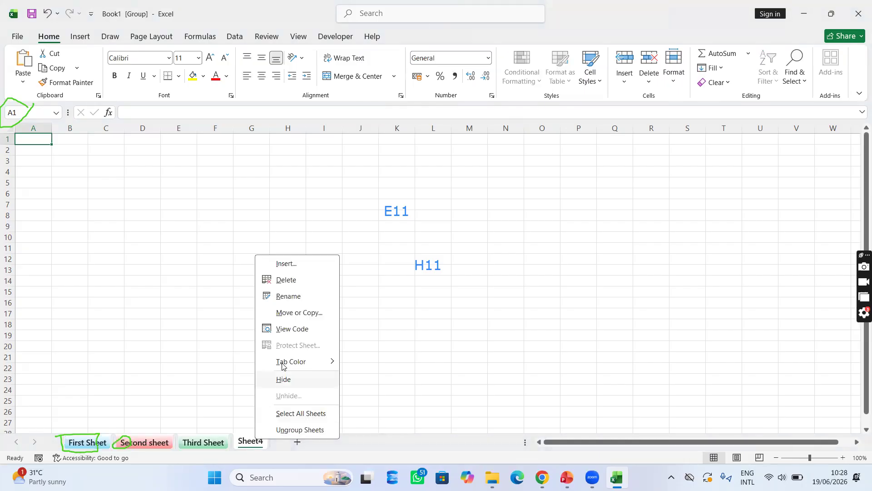
{"action": "left_click", "coordinate": [313, 278]}
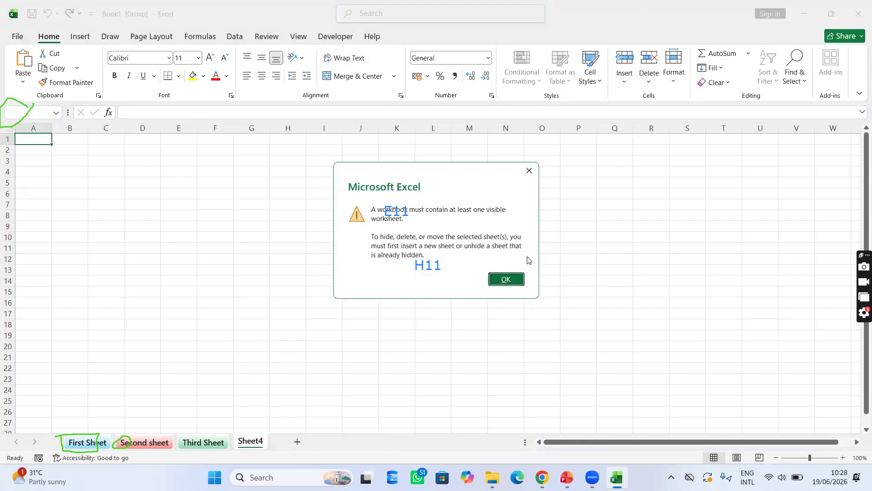
{"action": "left_click", "coordinate": [512, 277]}
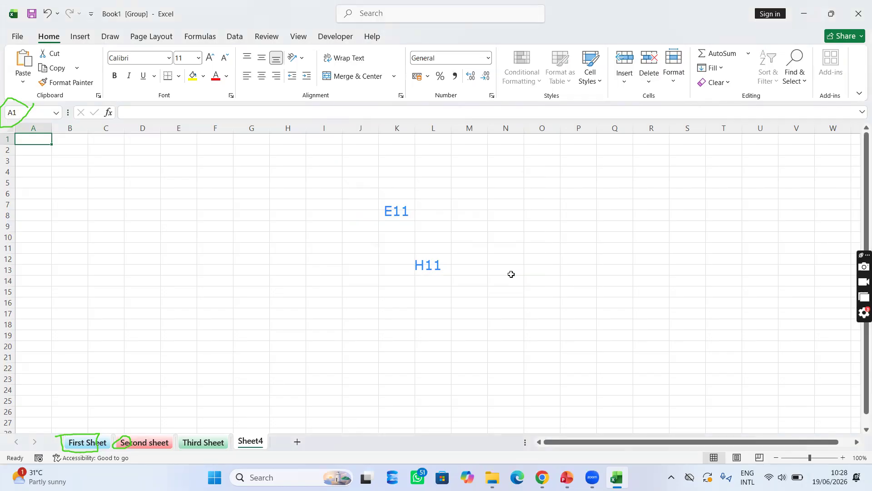
Step: Delete the worksheet named Third Sheet on its own, leaving the grouped sheet selection
{"action": "left_click", "coordinate": [223, 440]}
{"action": "right_click", "coordinate": [223, 440]}
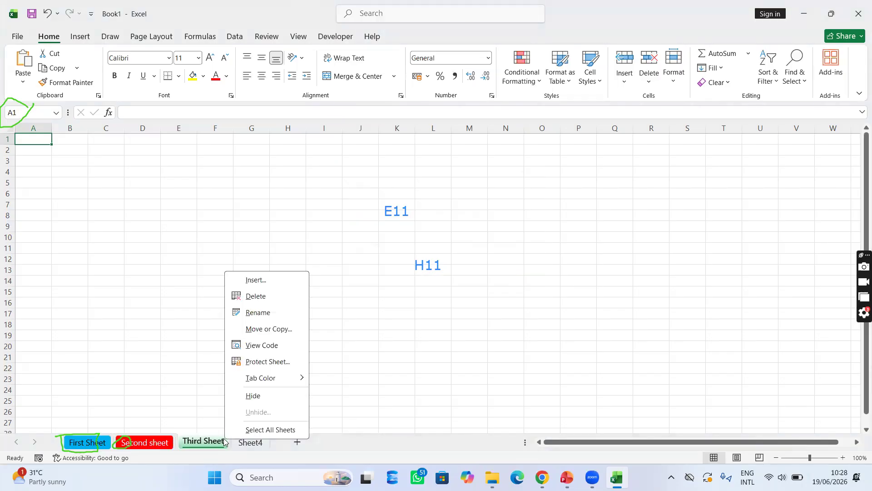
{"action": "left_click", "coordinate": [266, 296]}
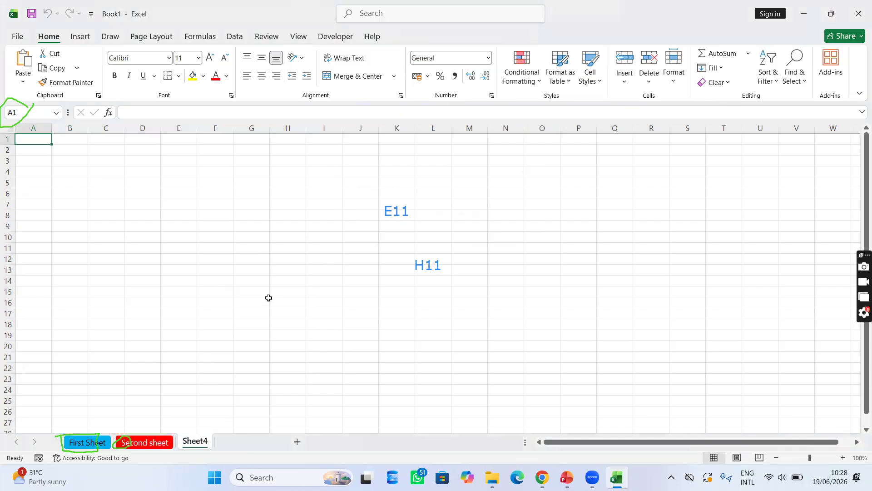
Step: Hide the worksheet named Second sheet
{"action": "right_click", "coordinate": [190, 442]}
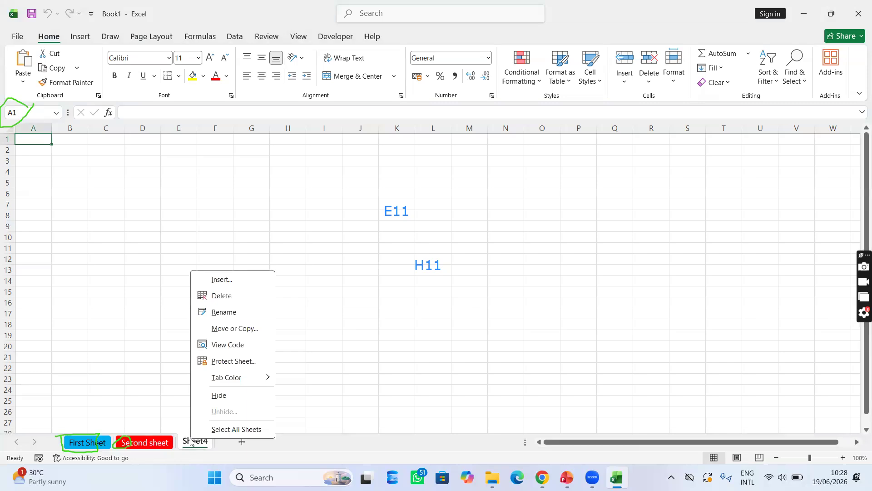
{"action": "key", "text": "Escape"}
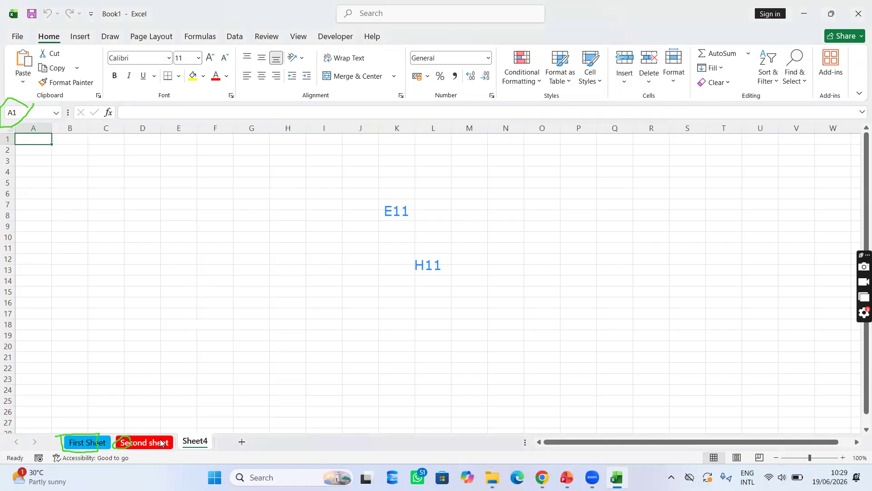
{"action": "left_click", "coordinate": [161, 443]}
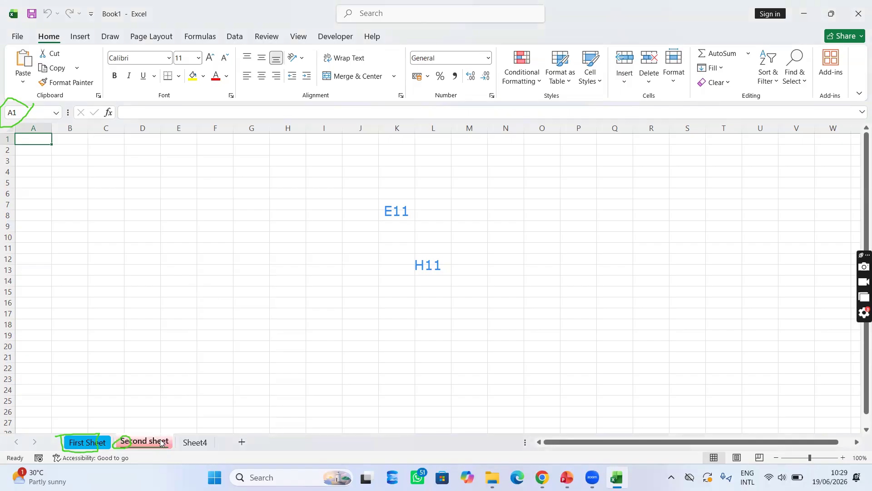
{"action": "right_click", "coordinate": [161, 442]}
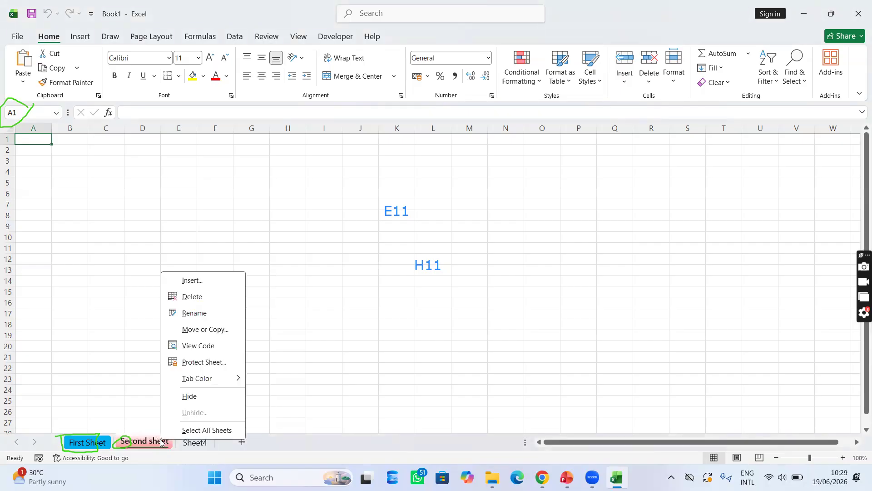
{"action": "left_click", "coordinate": [215, 397]}
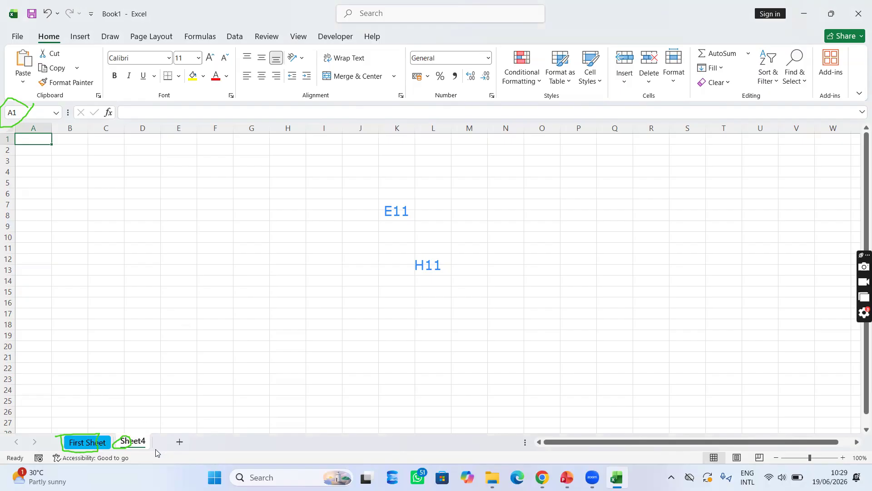
Step: Unhide the hidden worksheet Second sheet so it is back in the workbook
{"action": "right_click", "coordinate": [145, 444]}
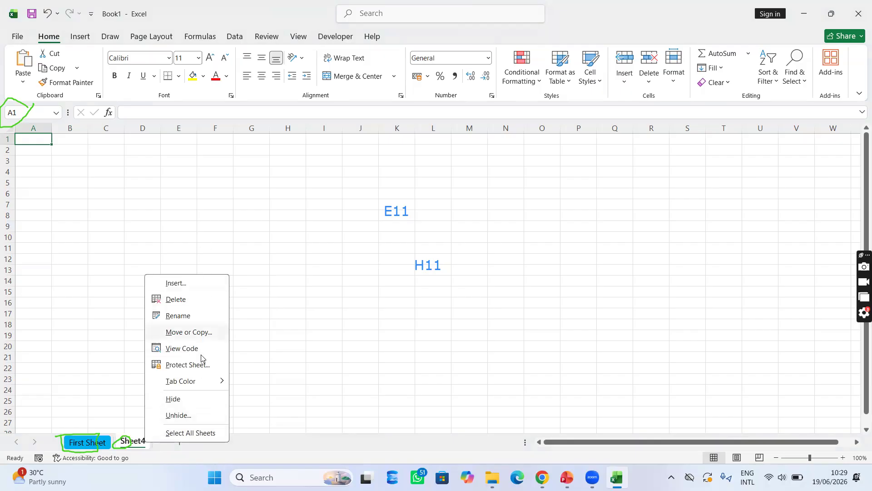
{"action": "left_click", "coordinate": [177, 416]}
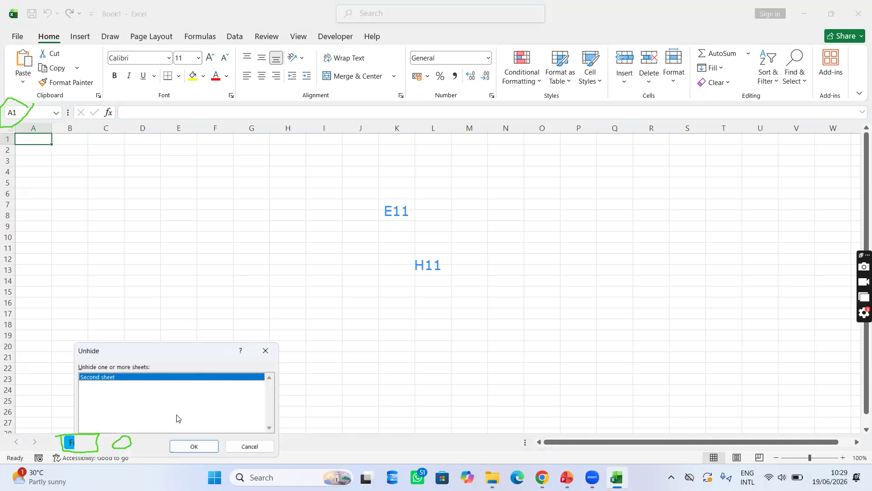
{"action": "left_click", "coordinate": [184, 449]}
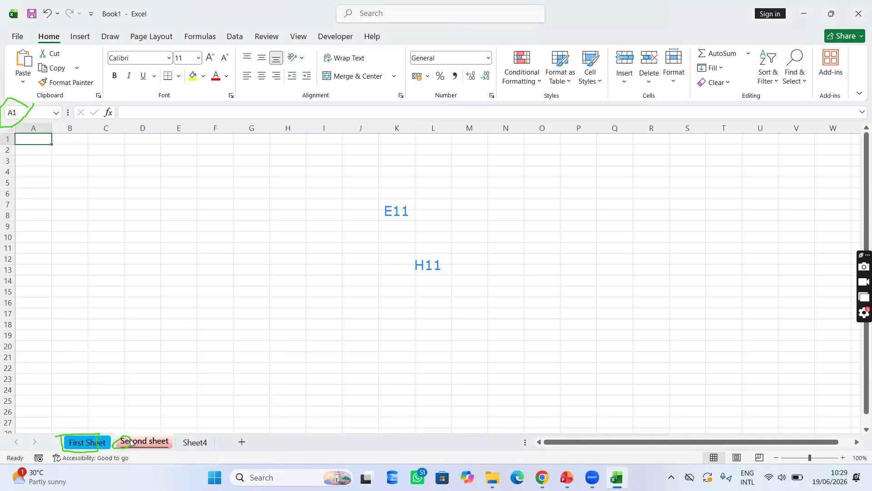
Step: Insert a new blank worksheet in front of Sheet4 using the Insert dialog's Worksheet type
{"action": "right_click", "coordinate": [190, 443]}
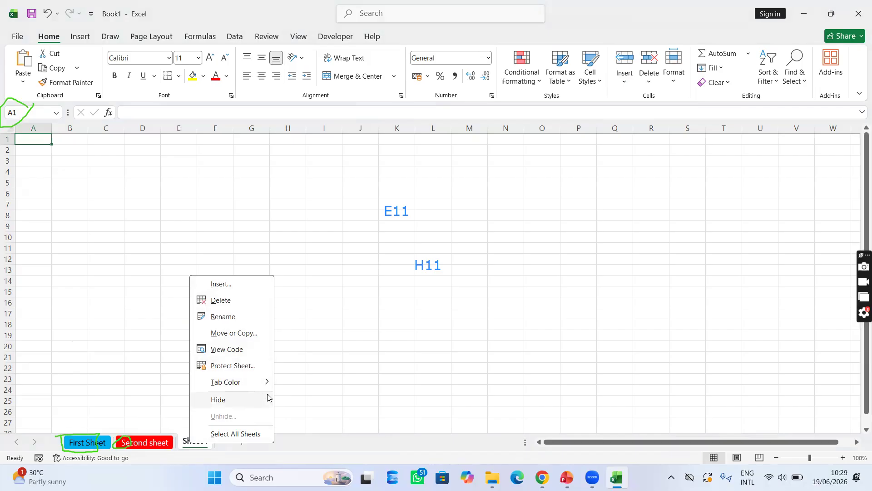
{"action": "left_click", "coordinate": [221, 284]}
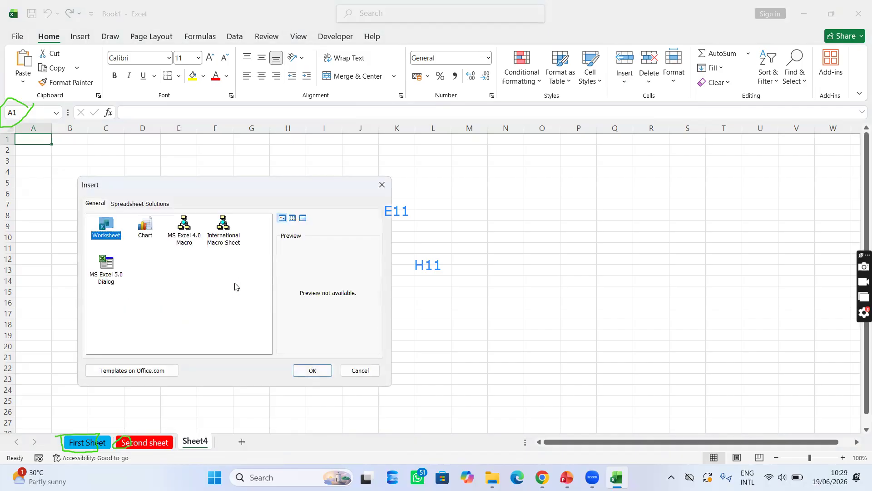
{"action": "left_click", "coordinate": [325, 374]}
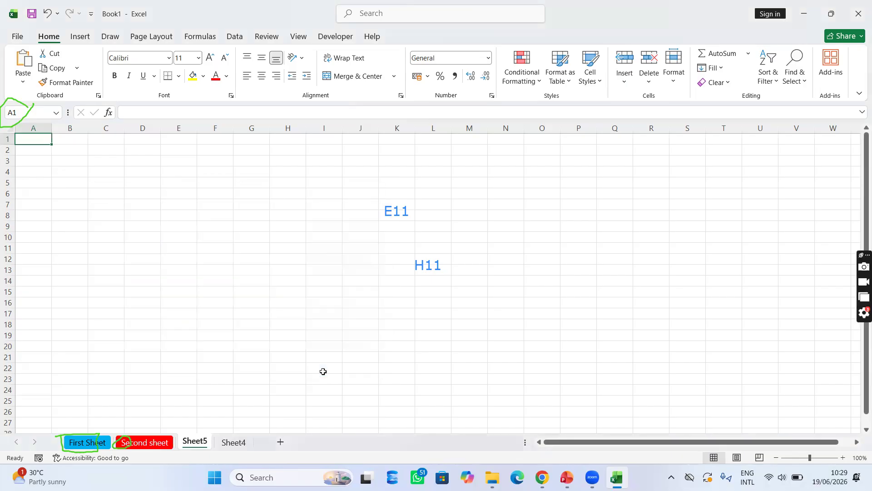
{"action": "right_click", "coordinate": [222, 450]}
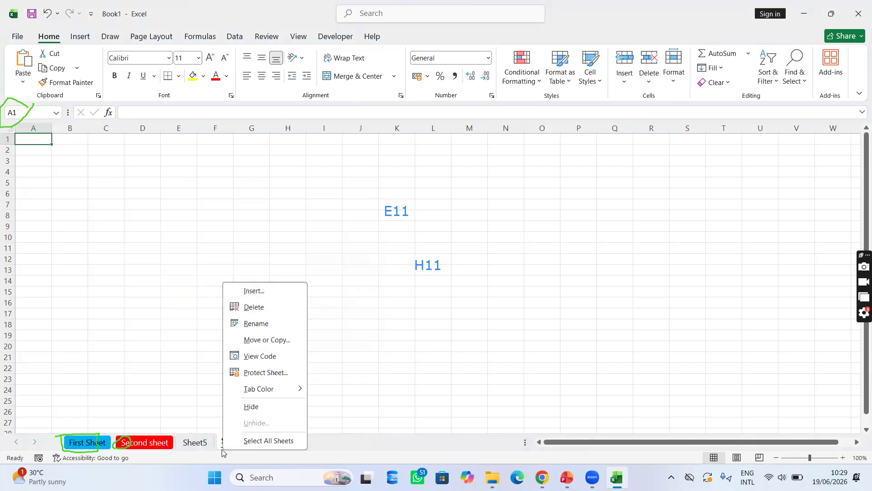
{"action": "left_click", "coordinate": [209, 395]}
Step: Reorder the worksheets as Sheet5, Second sheet, First Sheet, Sheet4, and select cell H25 on Second sheet
{"action": "left_click", "coordinate": [195, 442]}
{"action": "left_click", "coordinate": [88, 442]}
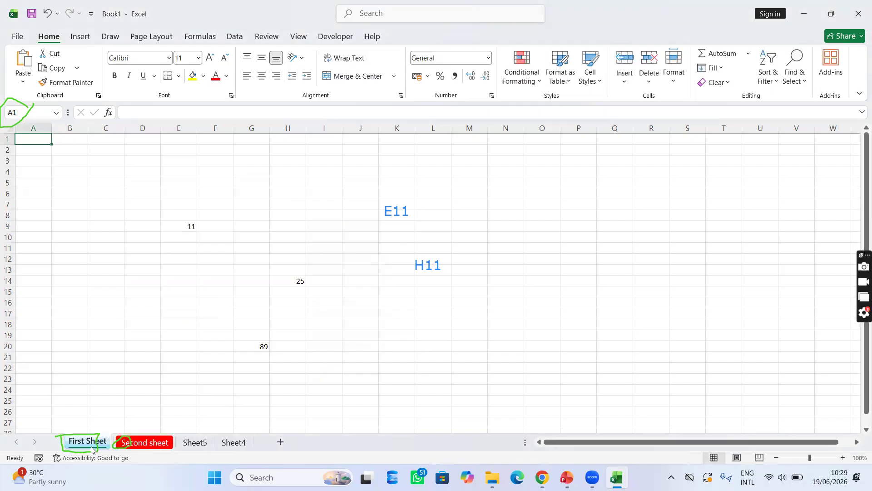
{"action": "left_click", "coordinate": [195, 443]}
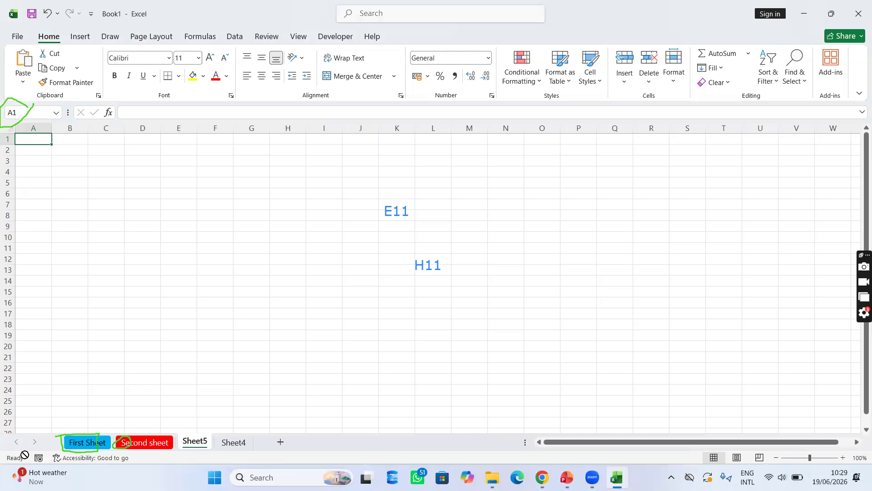
{"action": "left_click_drag", "start_coordinate": [85, 444], "coordinate": [122, 444]}
{"action": "double_click", "coordinate": [123, 444]}
{"action": "left_click", "coordinate": [274, 398]}
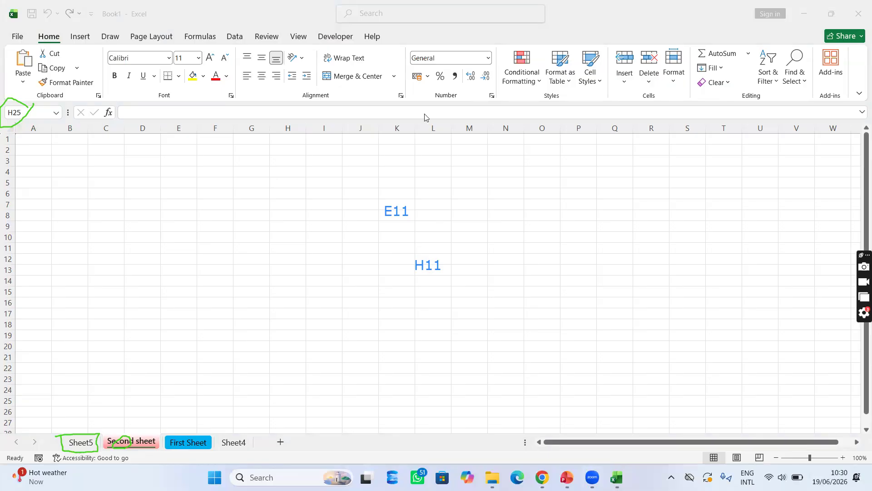
Step: Enter the headers Name, Address, DOB and Age in cells C8 to F8 of Second sheet
{"action": "left_click", "coordinate": [104, 194]}
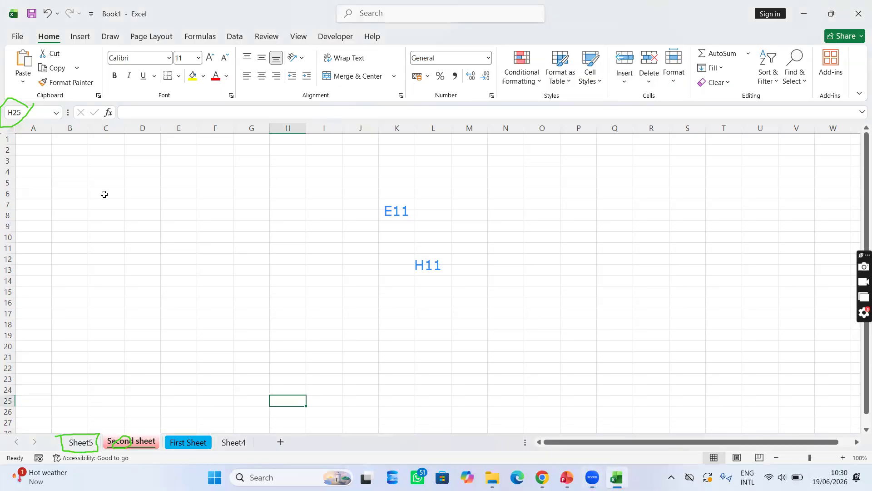
{"action": "left_click", "coordinate": [108, 212]}
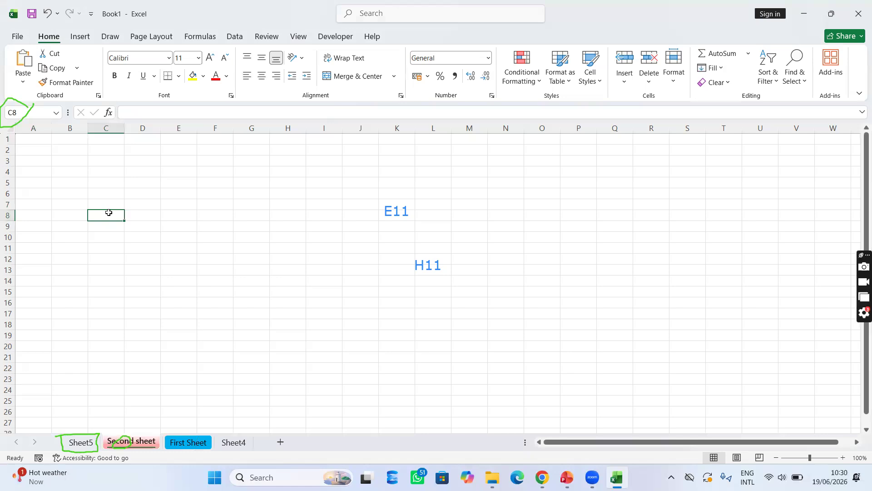
{"action": "type", "text": "Name"}
{"action": "key", "text": "Tab"}
{"action": "key", "text": "Tab"}
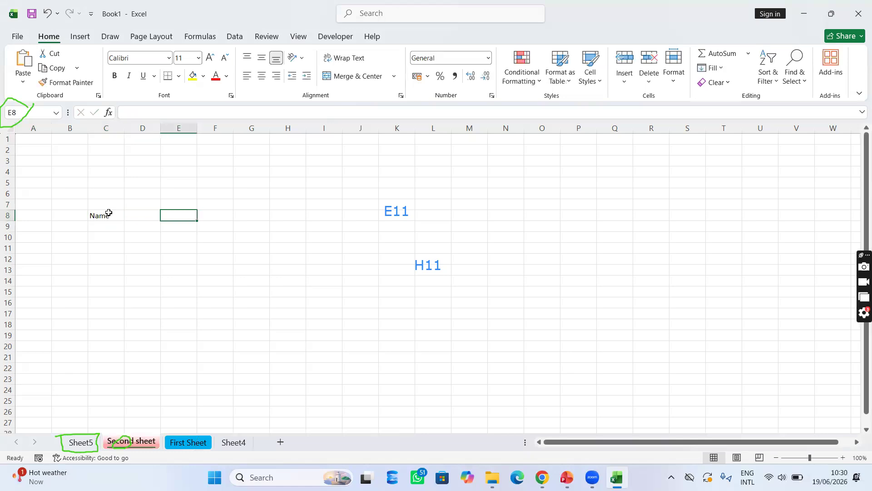
{"action": "key", "text": "Left"}
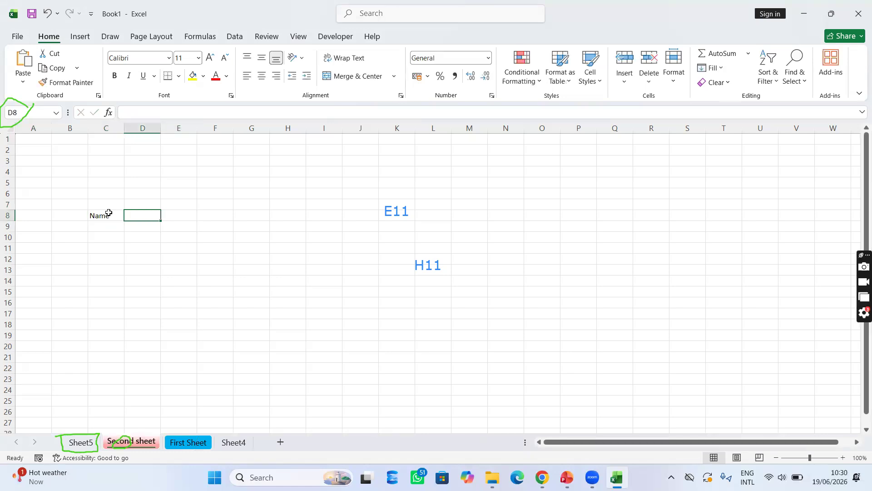
{"action": "type", "text": "Address"}
{"action": "key", "text": "Tab"}
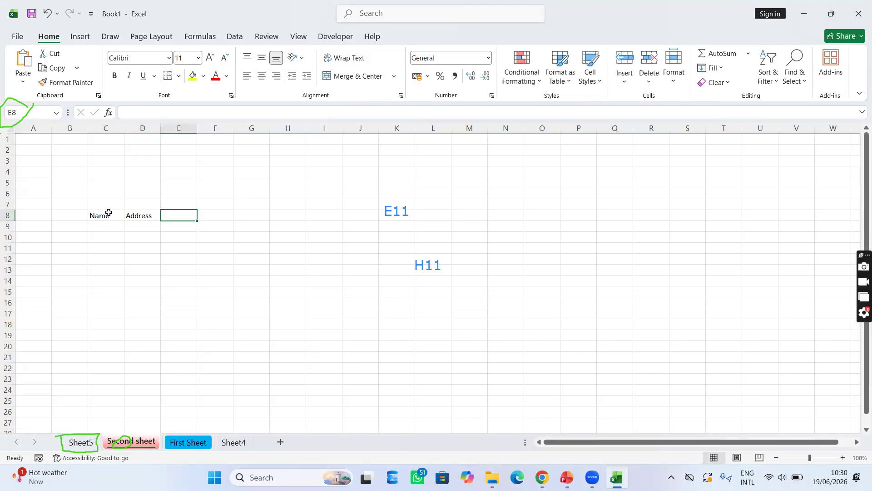
{"action": "type", "text": "DOB"}
{"action": "key", "text": "Tab"}
{"action": "type", "text": "Age"}
Step: Enter the first person's name in C9 and their address in D9
{"action": "left_click", "coordinate": [112, 223]}
{"action": "type", "text": "Ram"}
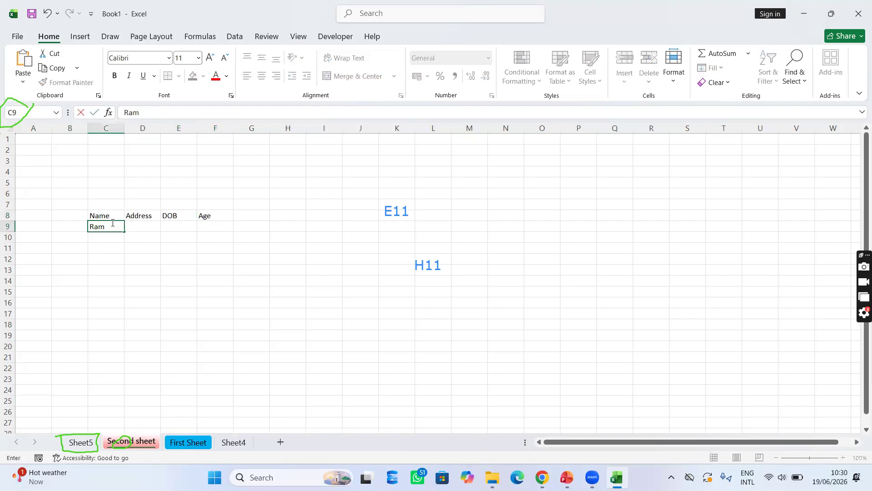
{"action": "key", "text": "BackSpace"}
{"action": "type", "text": "am"}
{"action": "key", "text": "Tab"}
{"action": "type", "text": "Jaffna"}
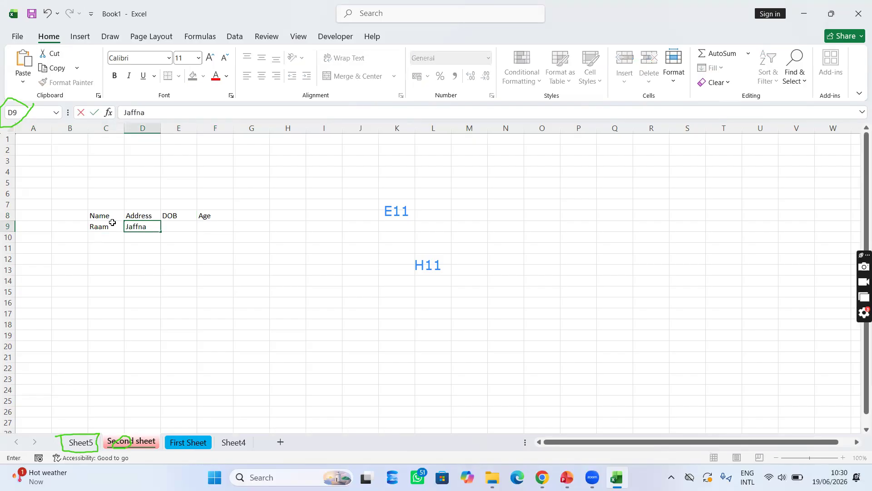
{"action": "key", "text": "Tab"}
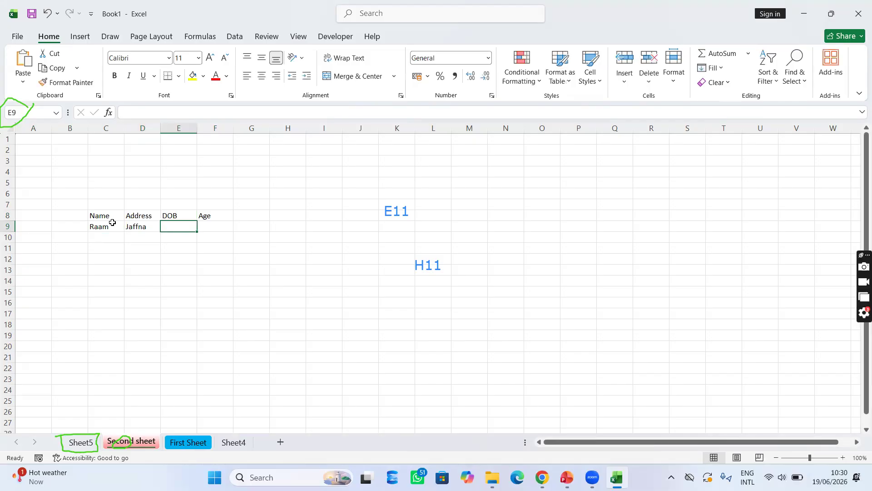
Step: Enter the first person's date of birth with a full four-digit year in E9 and the age 26 in F9
{"action": "type", "text": "22"}
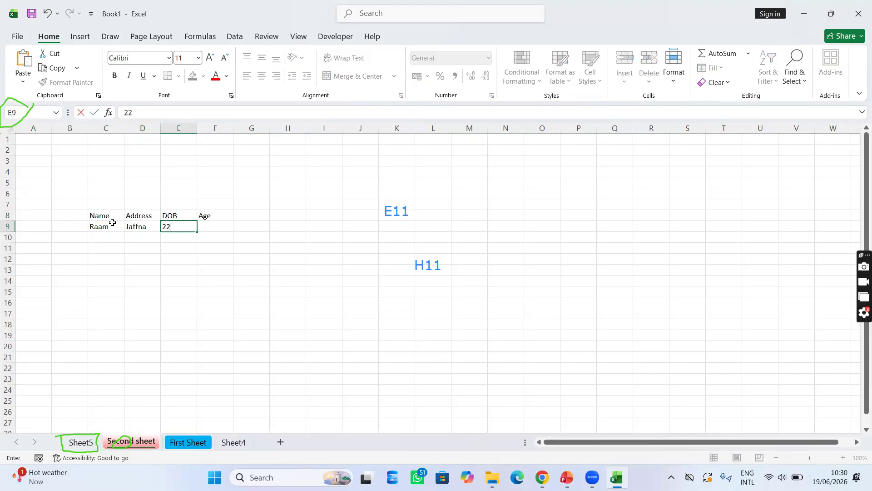
{"action": "type", "text": "-02-200"}
{"action": "key", "text": "Tab"}
{"action": "key", "text": "Left"}
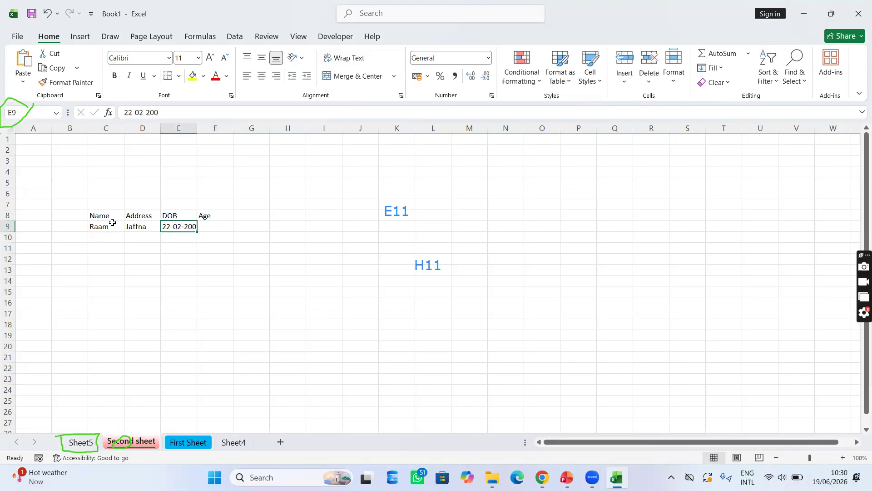
{"action": "double_click", "coordinate": [193, 227]}
{"action": "type", "text": "0"}
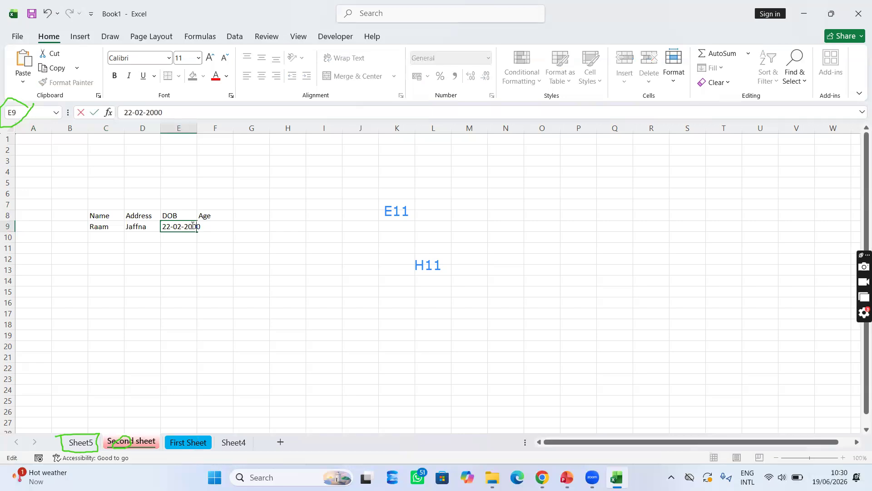
{"action": "left_click", "coordinate": [224, 258]}
{"action": "left_click", "coordinate": [224, 229]}
{"action": "type", "text": "26"}
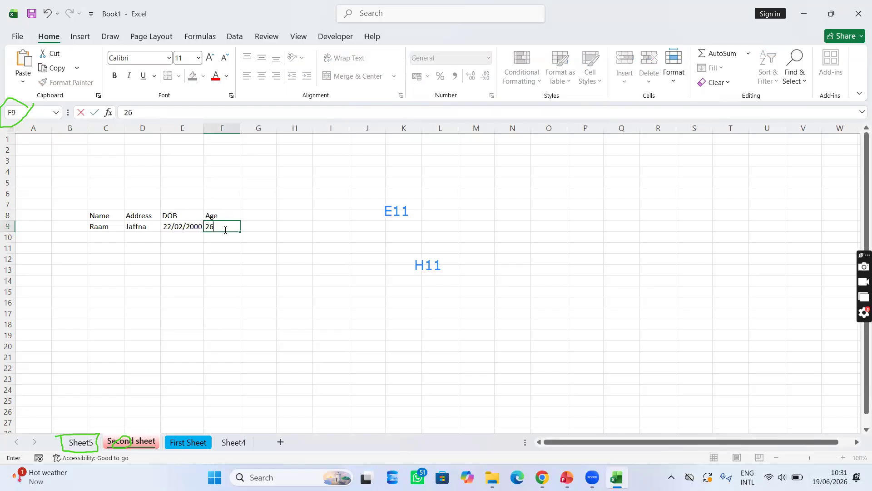
Step: Enter the second person's name in C10 and their address in D10
{"action": "left_click", "coordinate": [104, 237]}
{"action": "type", "text": "Vimal"}
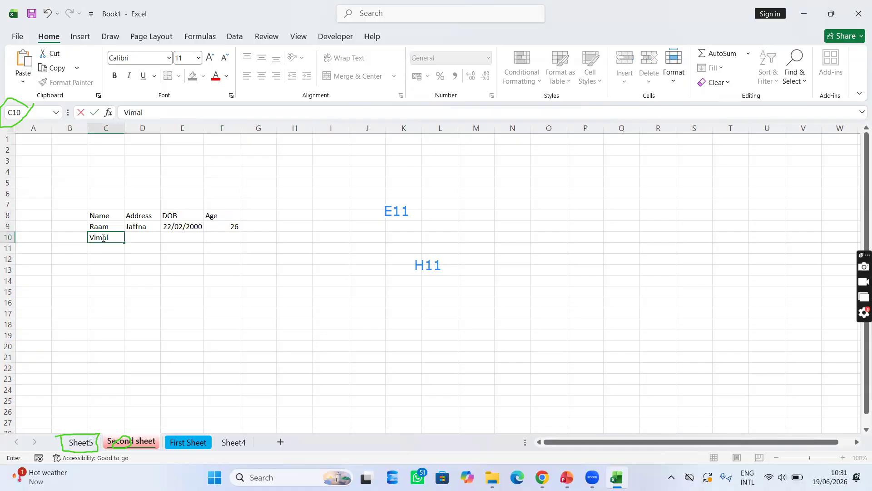
{"action": "key", "text": "Tab"}
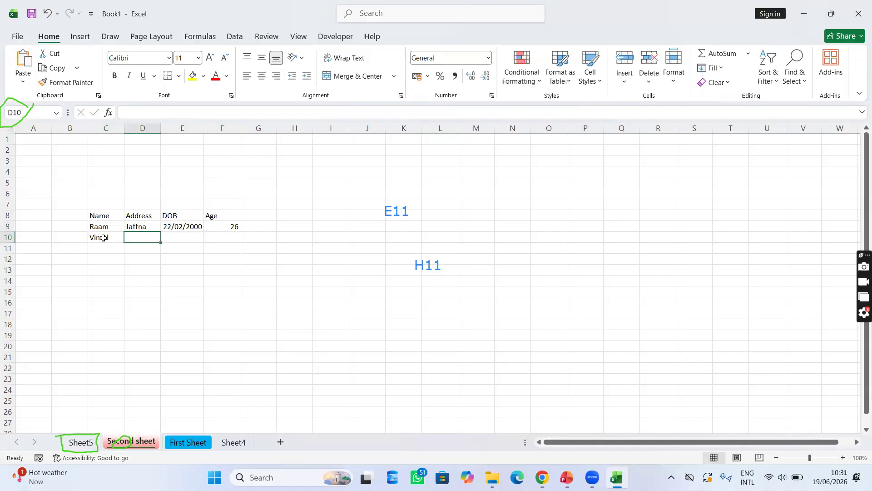
{"action": "type", "text": "Va"}
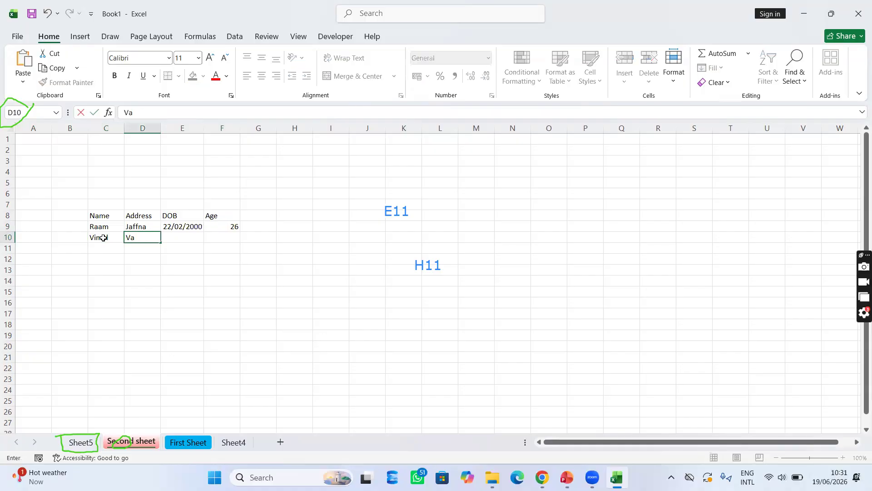
{"action": "type", "text": "vuniya"}
{"action": "key", "text": "Tab"}
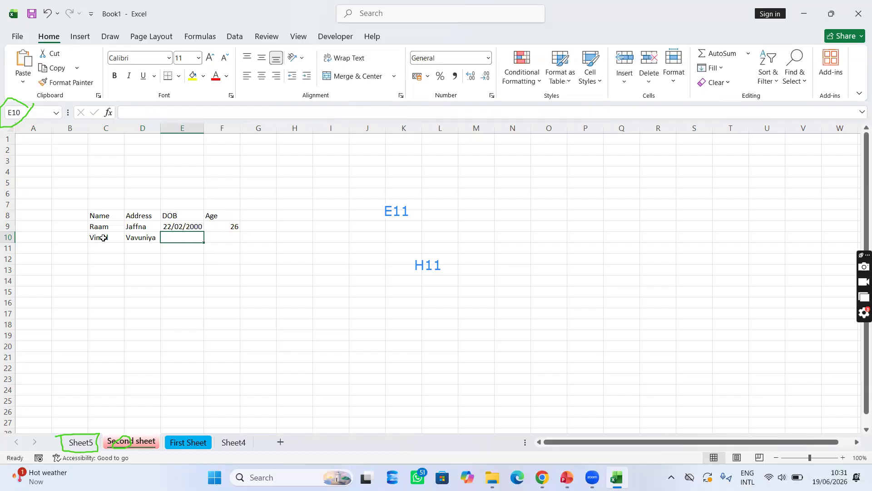
Step: Enter the second person's date of birth in E10 and move on to the Age cell F10
{"action": "type", "text": "10-0"}
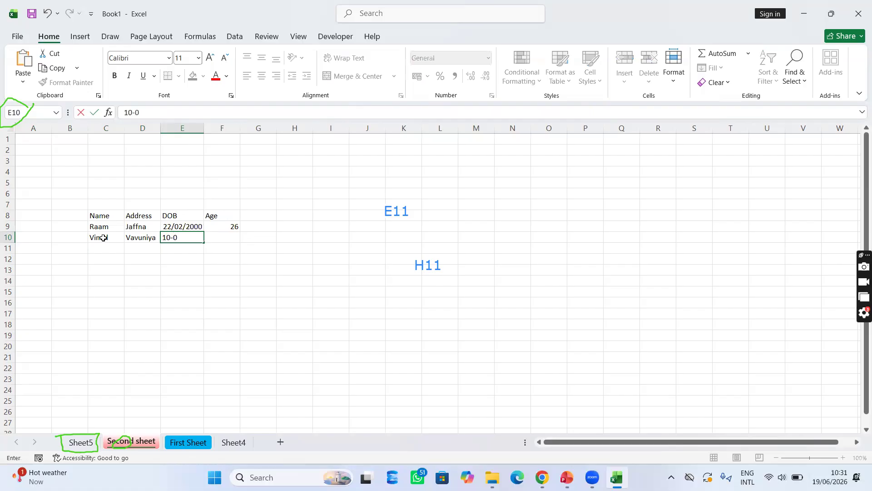
{"action": "key", "text": "BackSpace"}
{"action": "type", "text": "01-"}
{"action": "key", "text": "BackSpace"}
{"action": "type", "text": "2002"}
{"action": "left_click", "coordinate": [219, 237]}
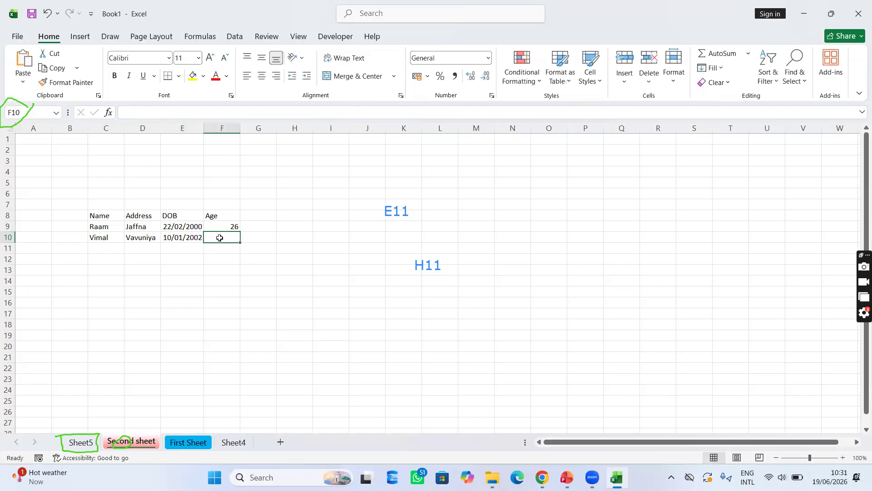
Step: Enter the age 24 for the second person in F10
{"action": "type", "text": "24"}
{"action": "left_click", "coordinate": [205, 265]}
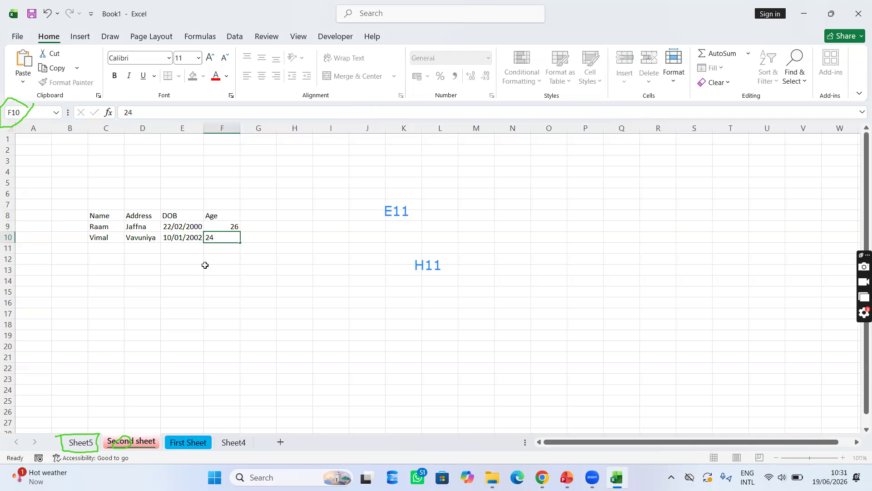
{"action": "left_click", "coordinate": [108, 221]}
{"action": "left_click_drag", "start_coordinate": [108, 220], "coordinate": [228, 247]}
{"action": "left_click", "coordinate": [115, 214]}
{"action": "left_click", "coordinate": [312, 280]}
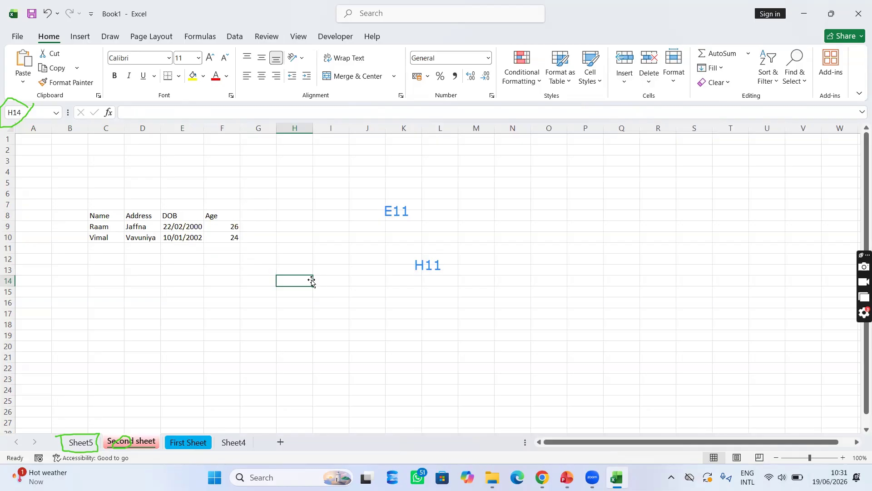
Step: Apply All Borders to the table range C8:F10
{"action": "left_click_drag", "start_coordinate": [90, 216], "coordinate": [229, 237]}
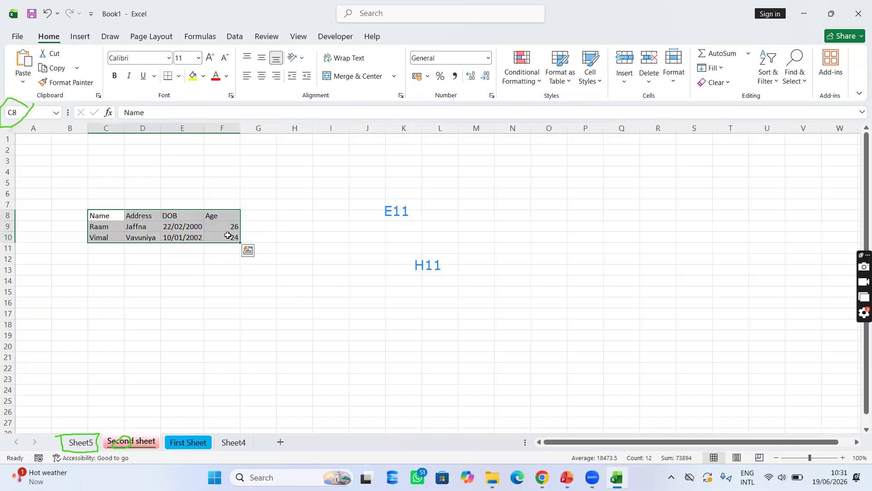
{"action": "left_click", "coordinate": [180, 77]}
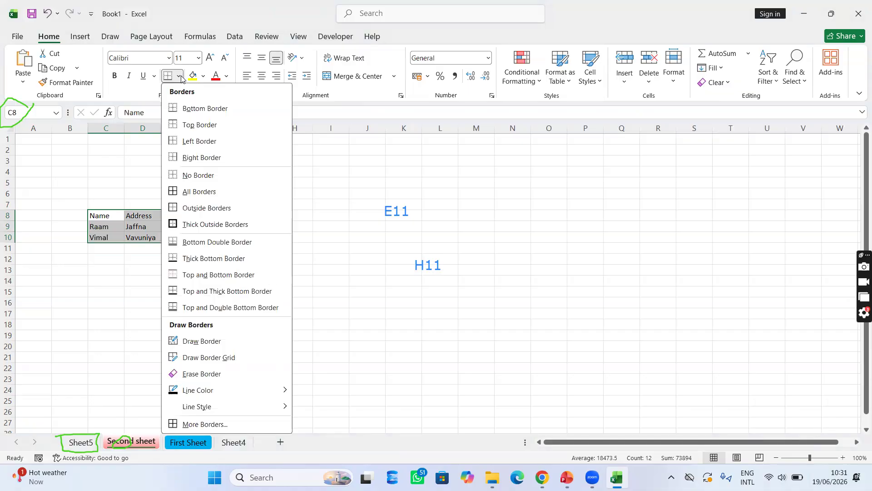
{"action": "left_click", "coordinate": [188, 189]}
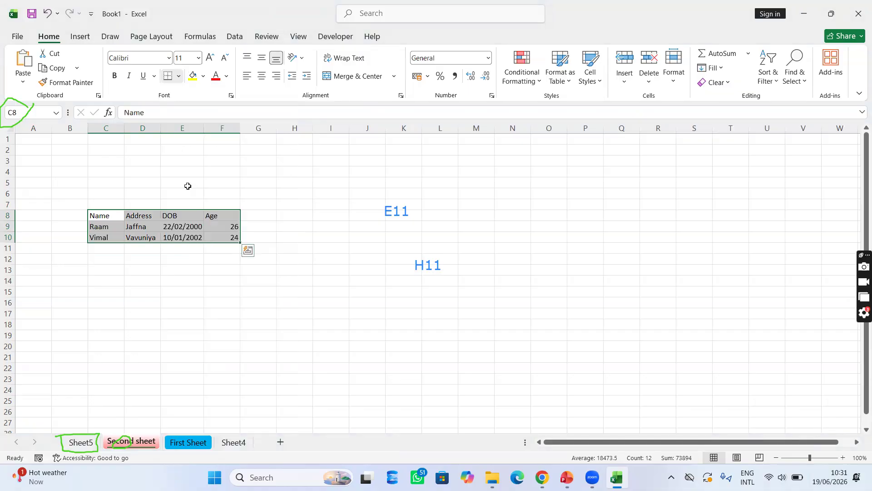
{"action": "left_click", "coordinate": [181, 260]}
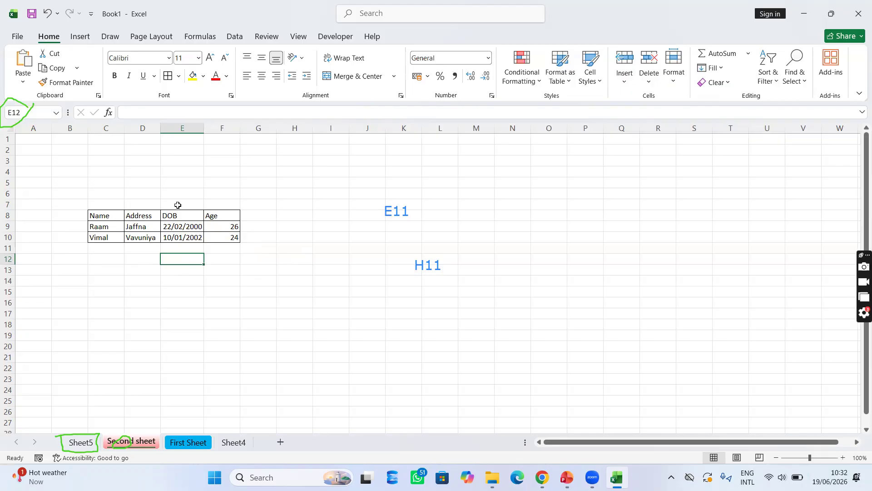
Step: Make the header row C8:F8 bold and italic
{"action": "left_click_drag", "start_coordinate": [117, 218], "coordinate": [222, 215]}
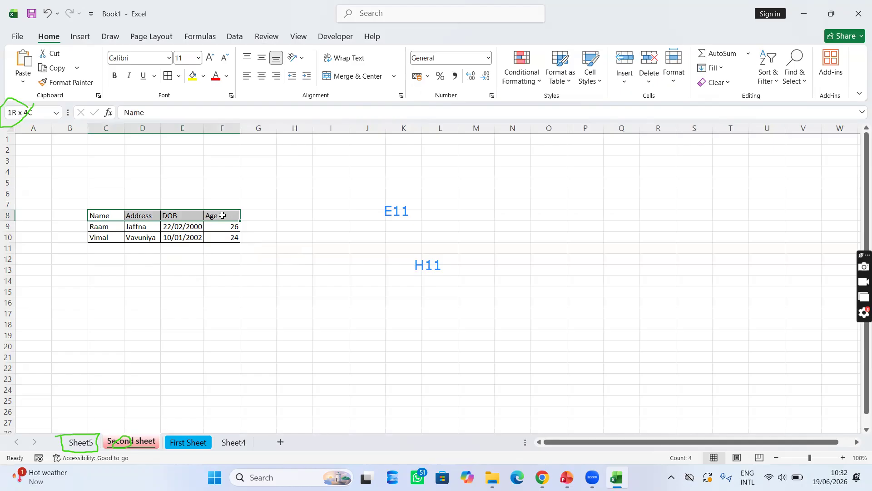
{"action": "left_click_drag", "start_coordinate": [222, 215], "coordinate": [222, 216]}
{"action": "left_click", "coordinate": [115, 75]}
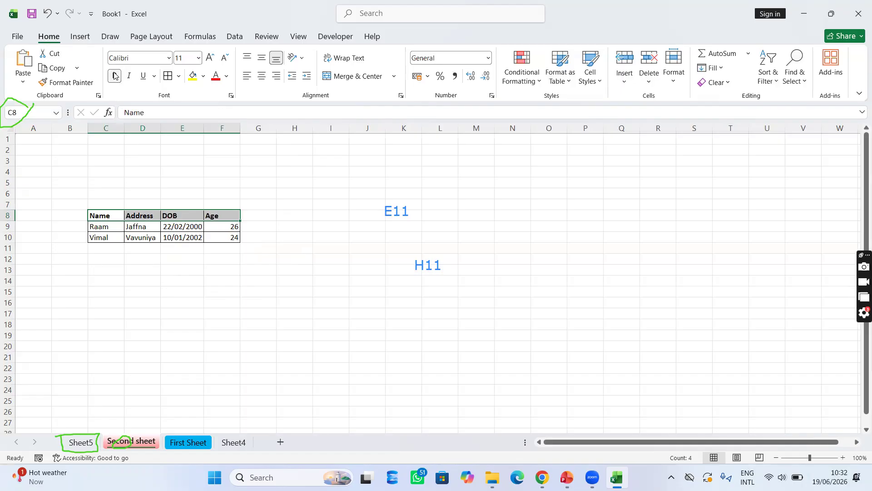
{"action": "left_click", "coordinate": [270, 222]}
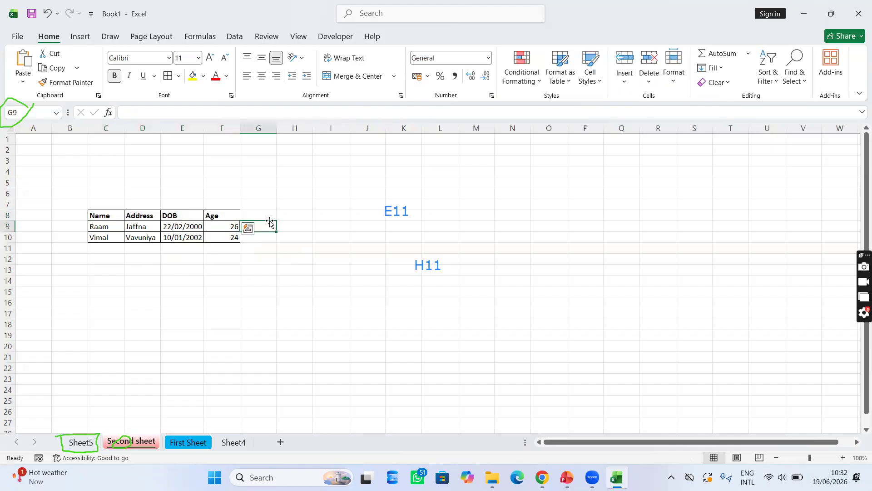
{"action": "left_click_drag", "start_coordinate": [103, 219], "coordinate": [220, 213]}
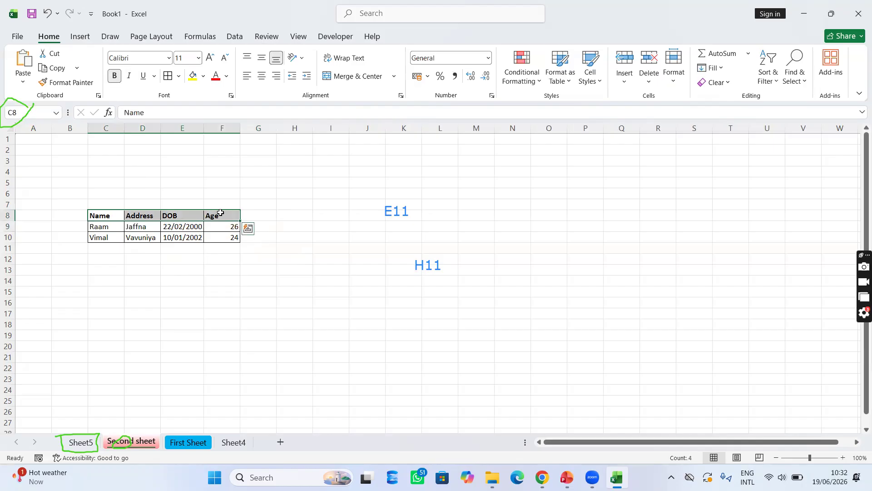
{"action": "left_click", "coordinate": [130, 78]}
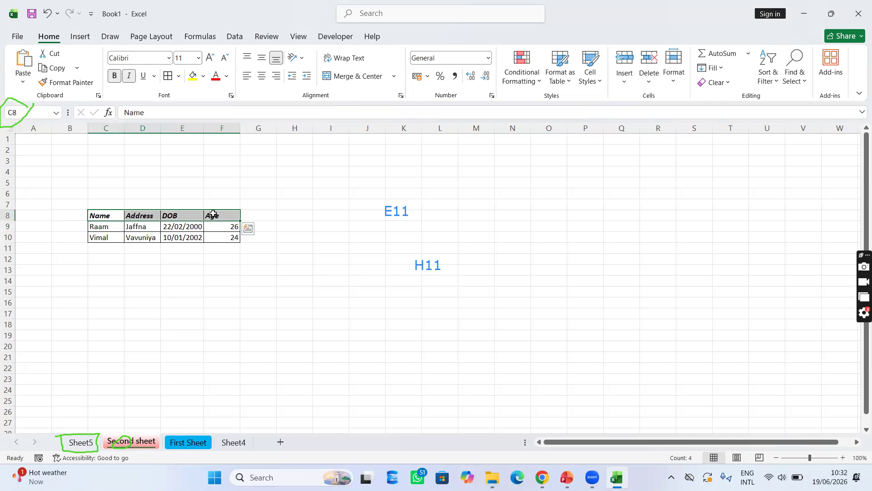
Step: Apply a single underline to the header cells C8:F8
{"action": "left_click", "coordinate": [155, 78]}
{"action": "left_click", "coordinate": [155, 78]}
{"action": "left_click", "coordinate": [155, 78]}
{"action": "left_click", "coordinate": [159, 91]}
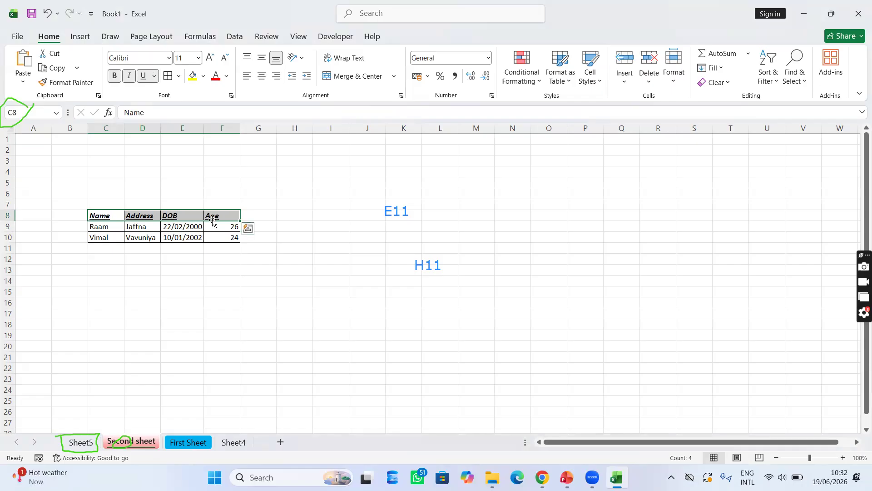
Step: Apply a double underline to the header cells C8:F8
{"action": "left_click", "coordinate": [156, 76]}
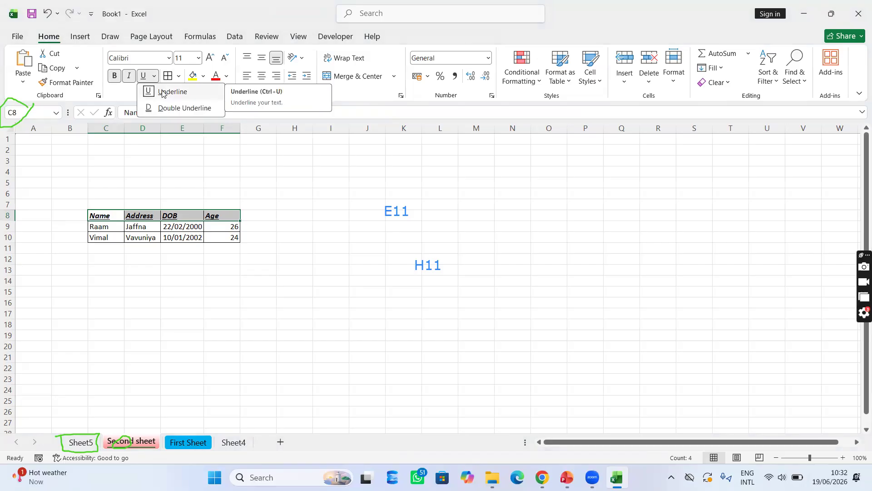
{"action": "left_click", "coordinate": [164, 115]}
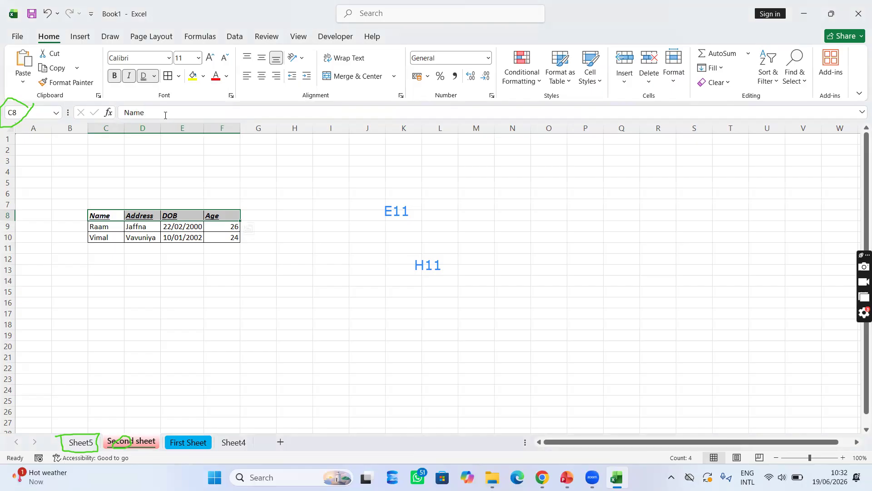
{"action": "left_click", "coordinate": [198, 250]}
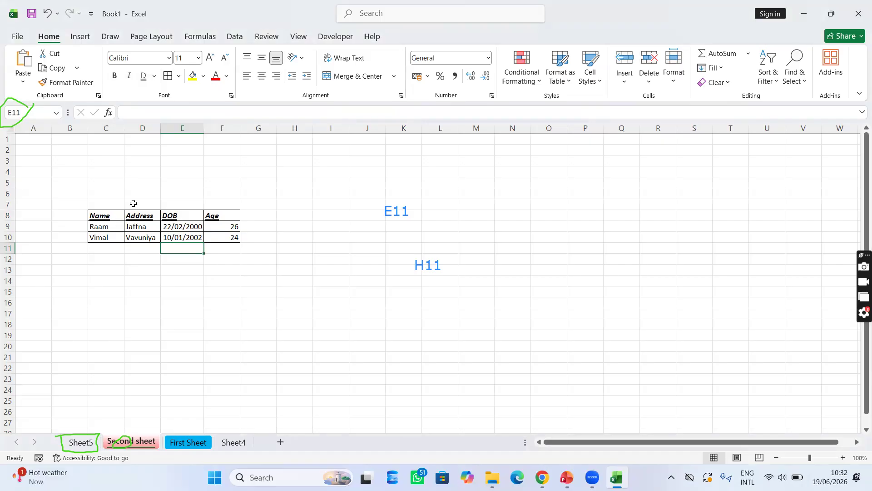
{"action": "left_click", "coordinate": [234, 256]}
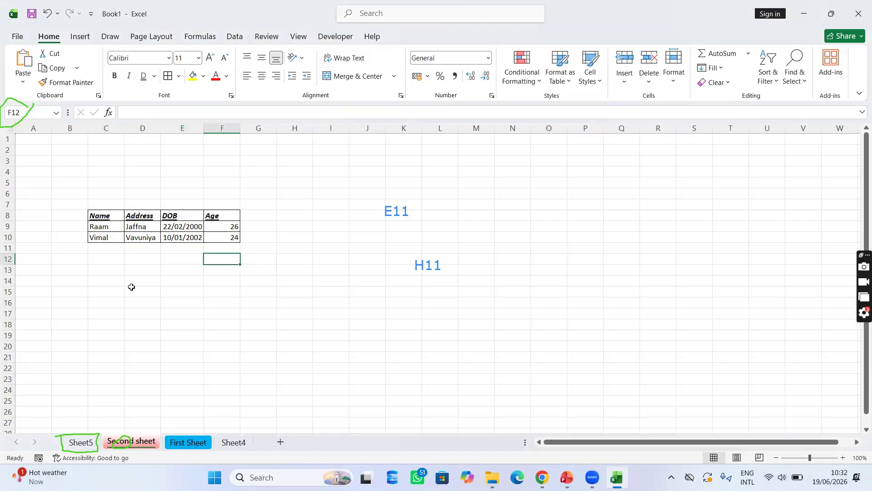
Step: Add a bottom border to the empty range C15:F18 below the table
{"action": "left_click_drag", "start_coordinate": [91, 293], "coordinate": [235, 327]}
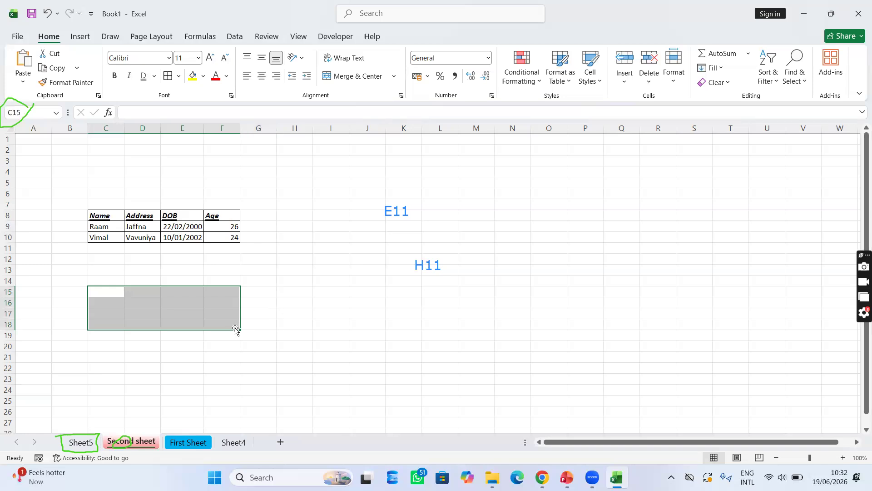
{"action": "left_click", "coordinate": [181, 77]}
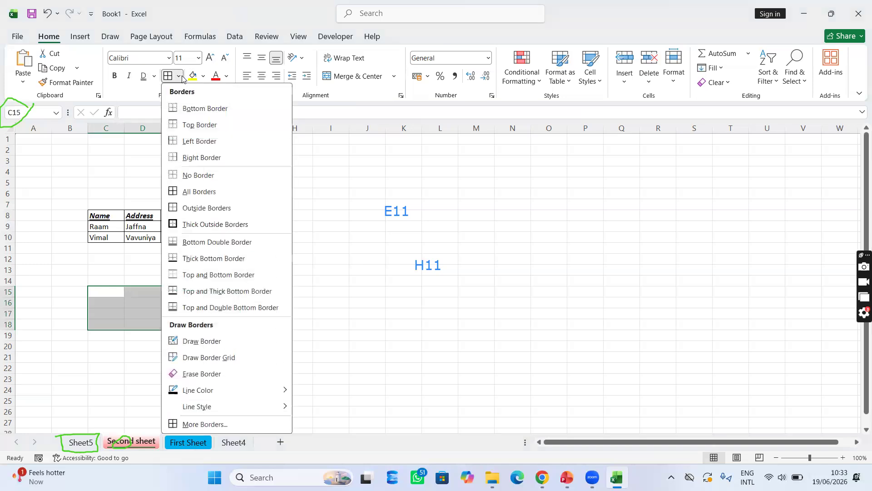
{"action": "left_click", "coordinate": [187, 115]}
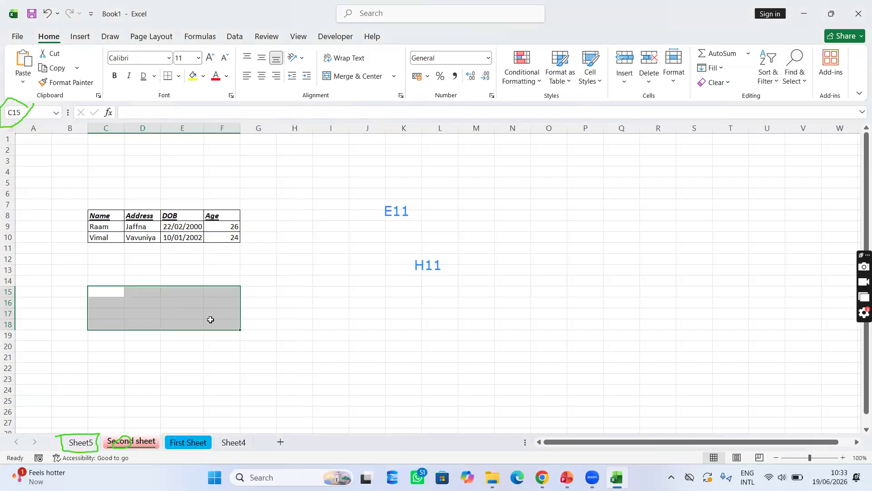
{"action": "left_click", "coordinate": [230, 338]}
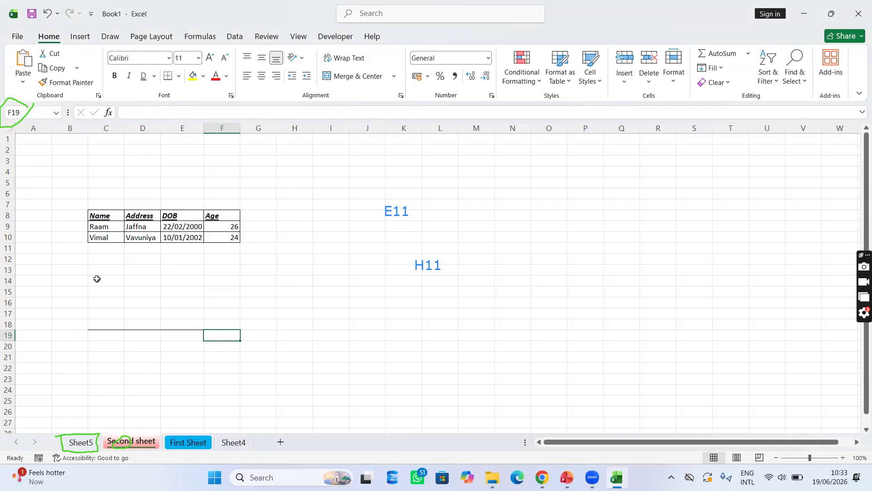
Step: Add a top border to the empty range C14:F18
{"action": "left_click_drag", "start_coordinate": [99, 284], "coordinate": [236, 328]}
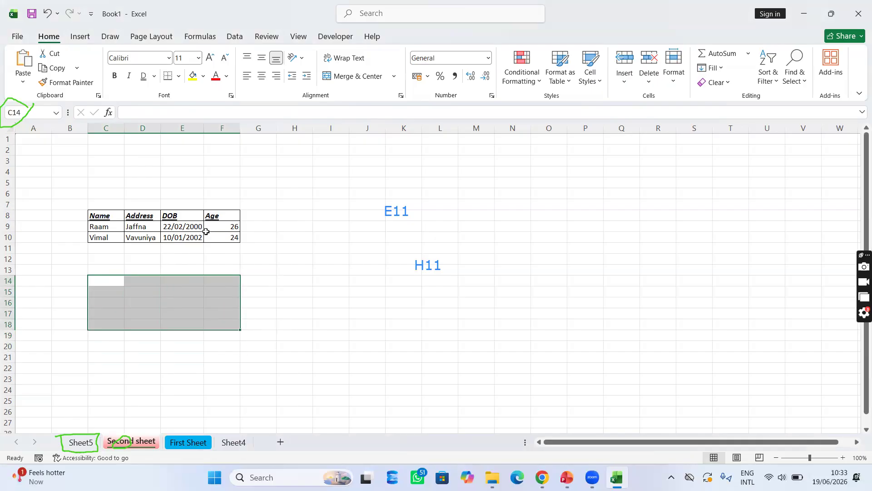
{"action": "left_click", "coordinate": [179, 76]}
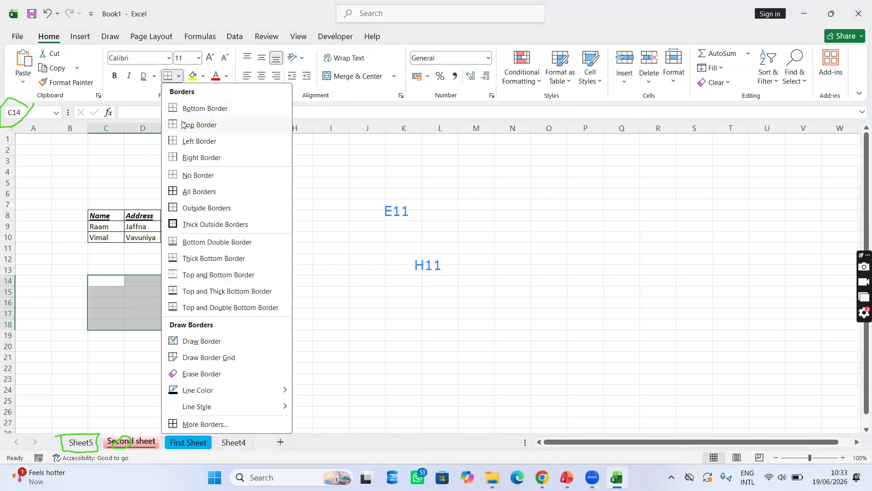
{"action": "left_click", "coordinate": [240, 274]}
{"action": "left_click", "coordinate": [283, 336]}
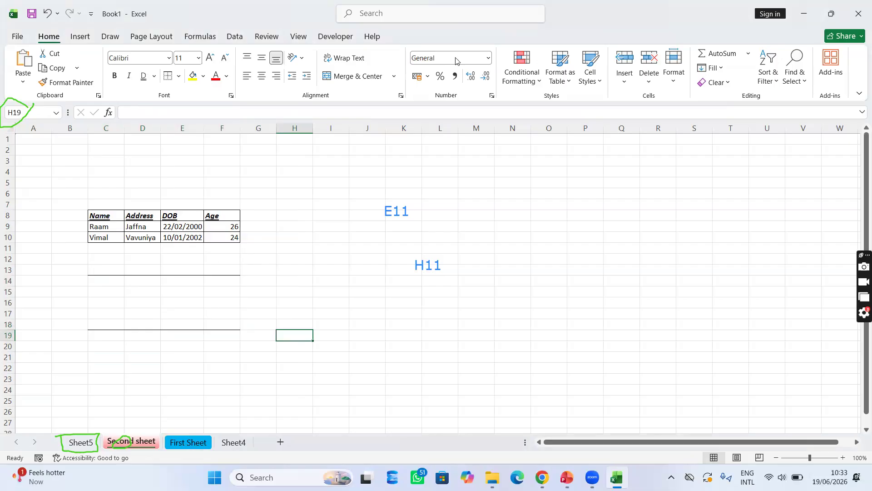
{"action": "mouse_move", "coordinate": [120, 335]}
{"action": "left_mouse_down"}
{"action": "mouse_move", "coordinate": [75, 327]}
{"action": "mouse_move", "coordinate": [243, 319]}
{"action": "mouse_move", "coordinate": [243, 329]}
{"action": "mouse_move", "coordinate": [172, 338]}
{"action": "mouse_move", "coordinate": [111, 333]}
{"action": "left_mouse_up"}
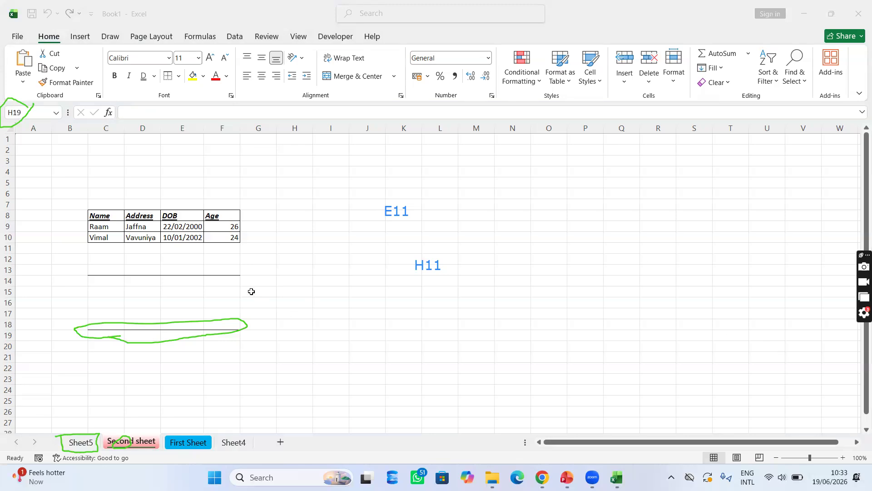
Step: Add a right border to the range C14:F18
{"action": "mouse_move", "coordinate": [121, 282]}
{"action": "left_mouse_down"}
{"action": "mouse_move", "coordinate": [220, 331]}
{"action": "mouse_move", "coordinate": [222, 321]}
{"action": "left_mouse_up"}
{"action": "left_click", "coordinate": [179, 74]}
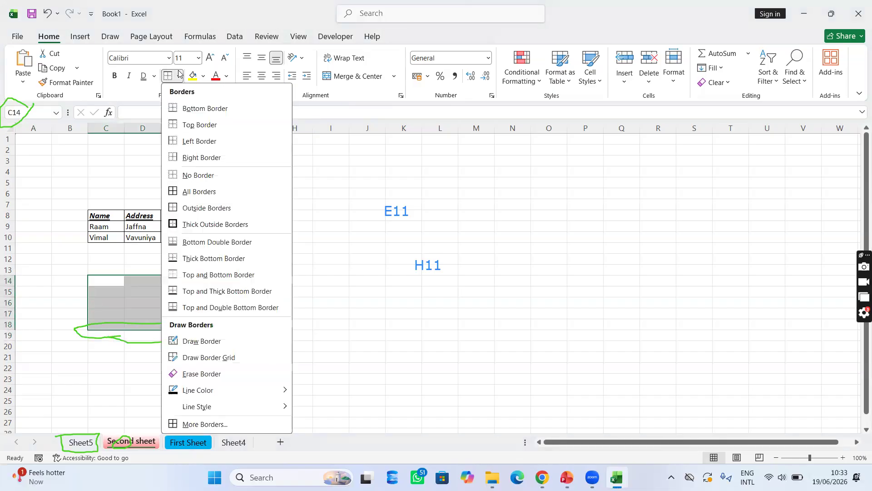
{"action": "left_click", "coordinate": [206, 153]}
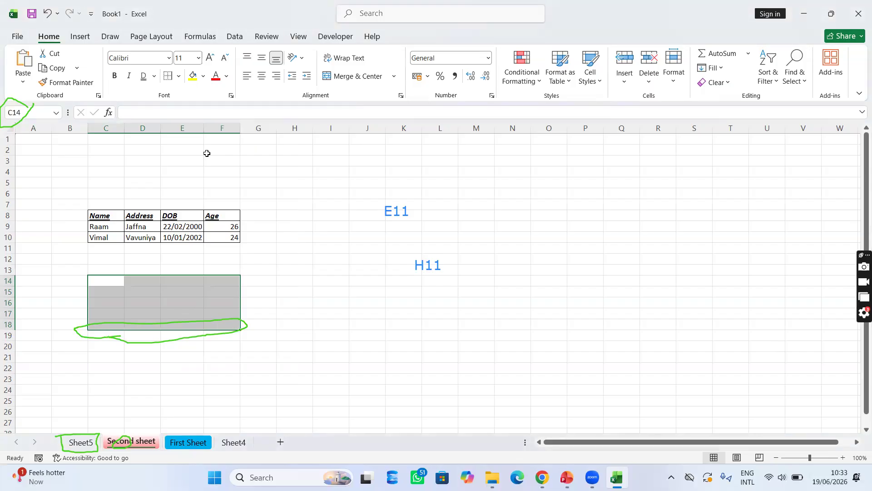
{"action": "left_click", "coordinate": [294, 390]}
{"action": "left_click", "coordinate": [227, 283]}
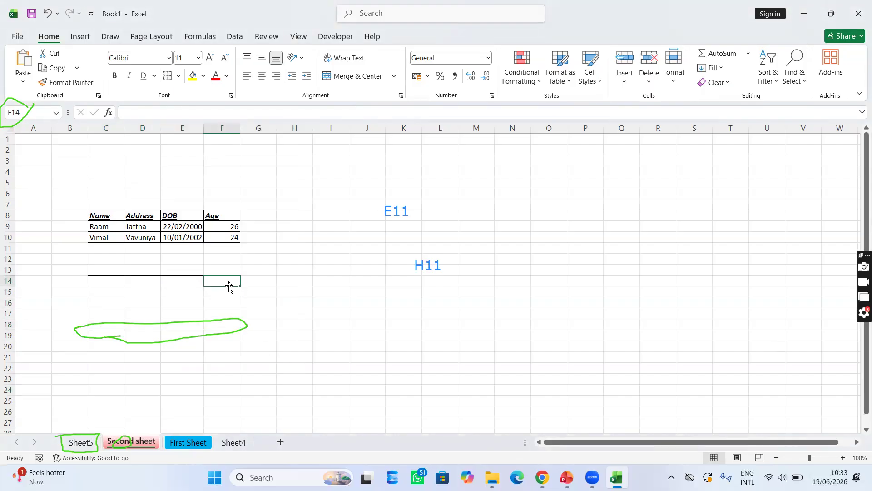
Step: Add a left border to the range C14:F18 to close its outline
{"action": "left_click_drag", "start_coordinate": [113, 282], "coordinate": [216, 323]}
{"action": "left_click", "coordinate": [177, 76]}
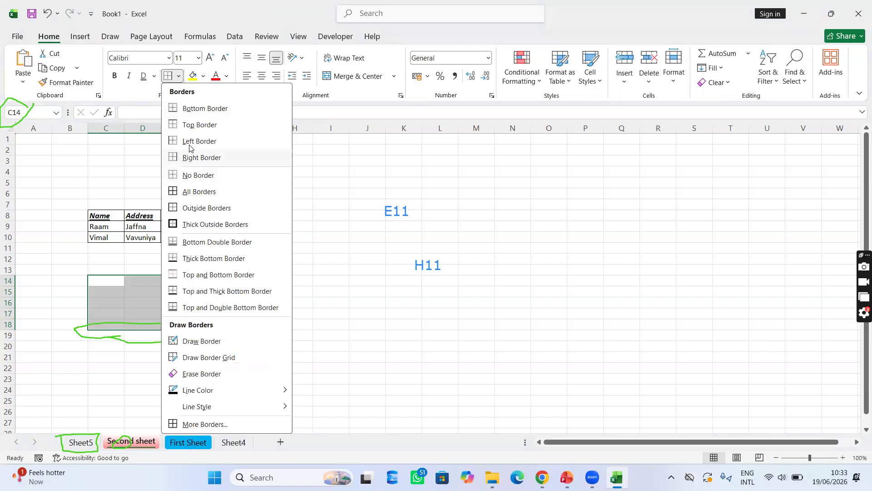
{"action": "left_click", "coordinate": [194, 139]}
{"action": "left_click", "coordinate": [301, 357]}
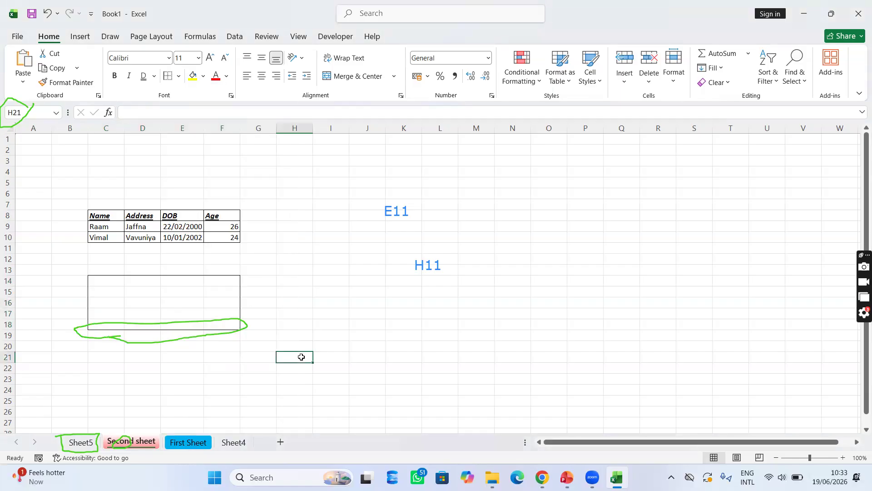